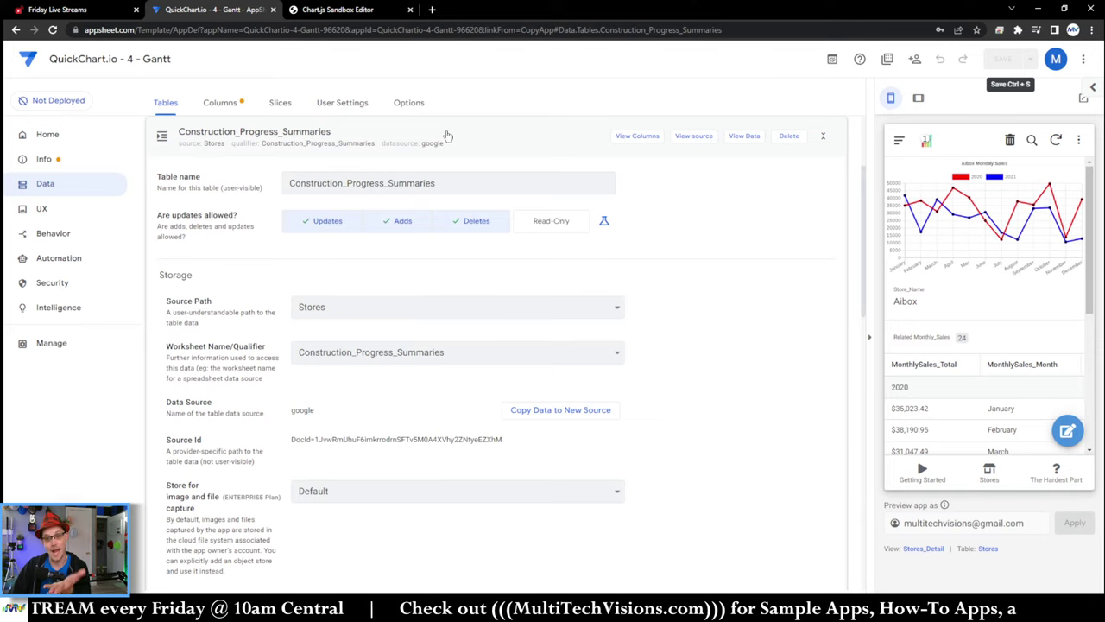
# Set the ProgSum_Site_Link column of the Construction_Progress_Summaries table to type Ref with Stores as its source table
pyautogui.click(264, 151)
pyautogui.click(220, 102)
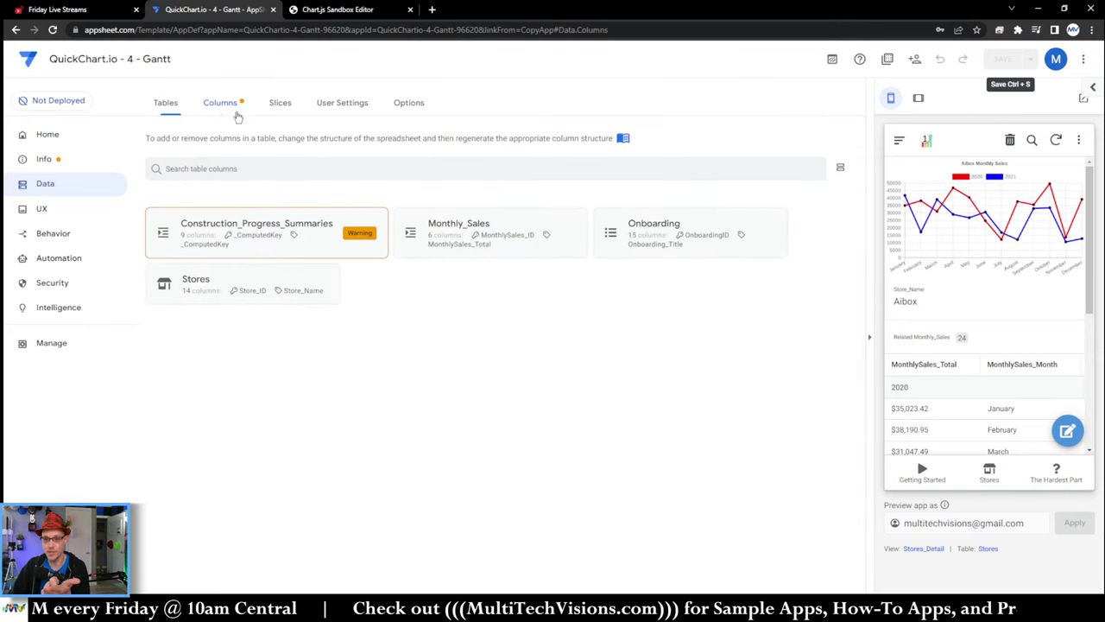
pyautogui.click(272, 250)
pyautogui.moveTo(213, 283); pyautogui.dragTo(274, 282)
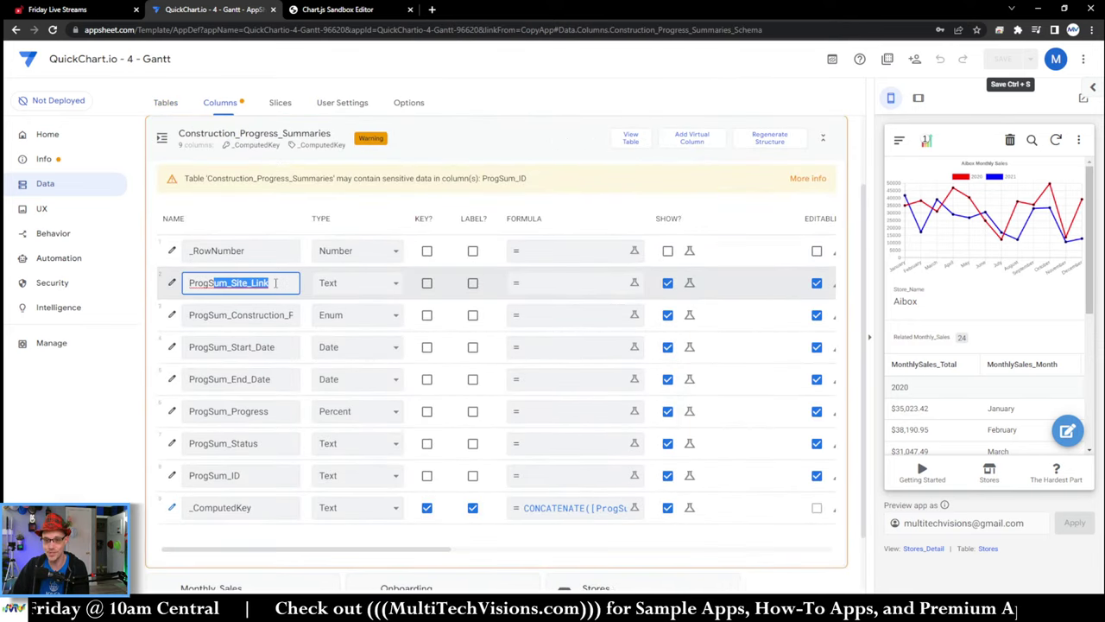
pyautogui.click(380, 285)
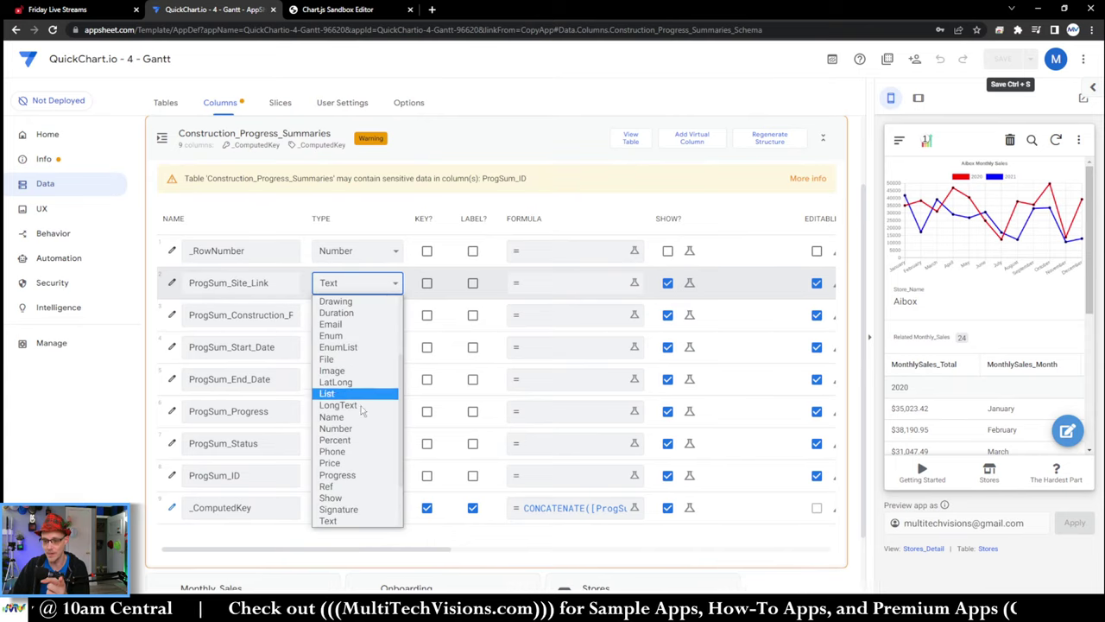
pyautogui.click(374, 480)
pyautogui.click(607, 329)
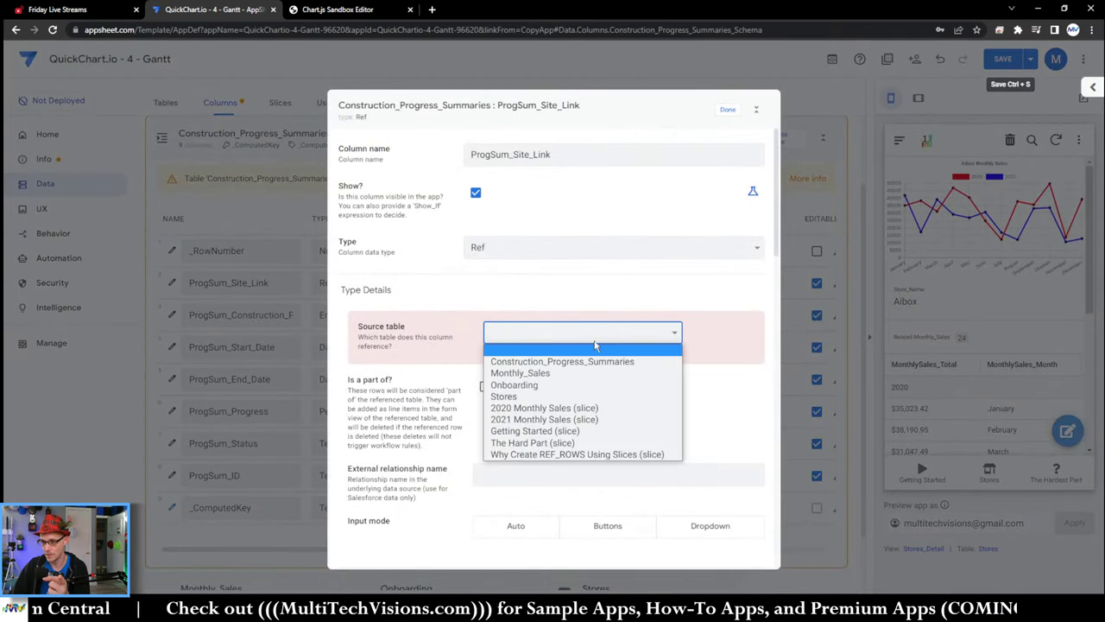
pyautogui.click(521, 393)
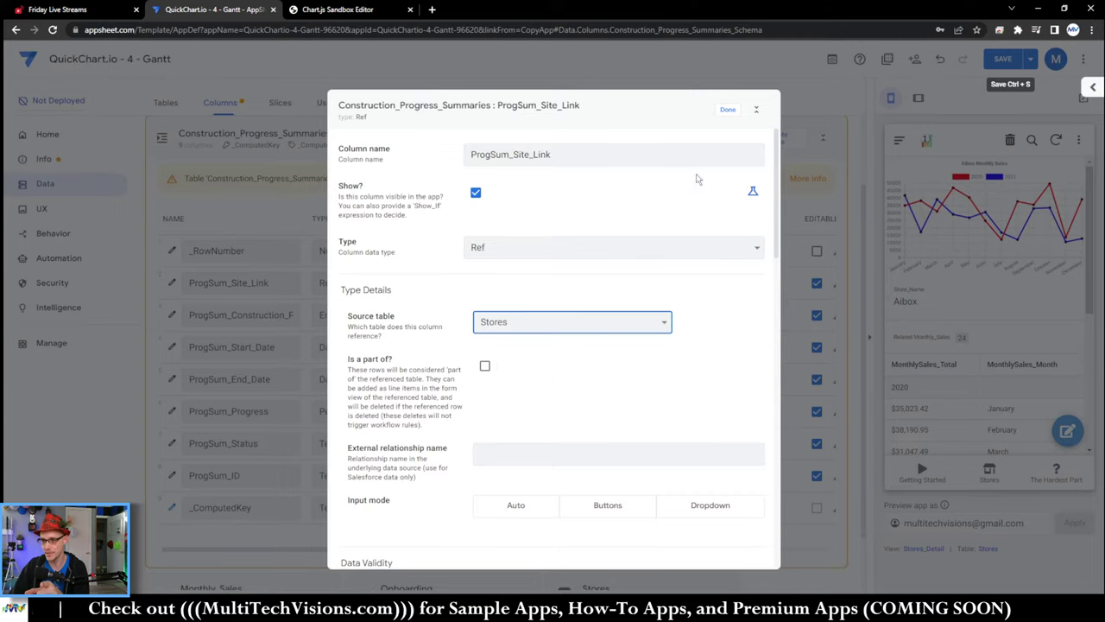
pyautogui.click(728, 110)
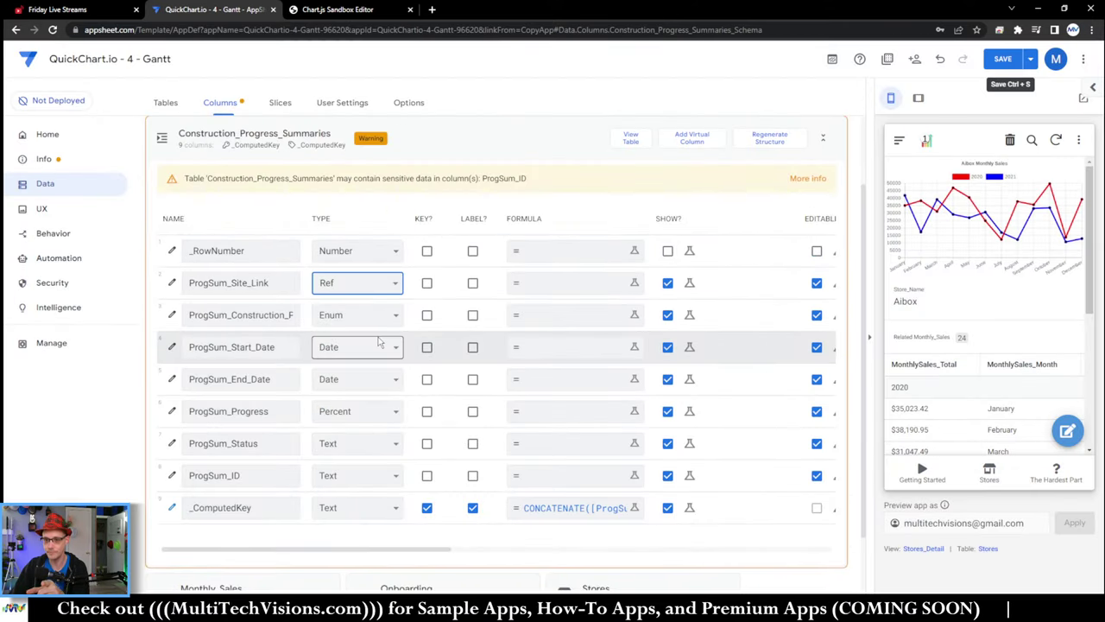
pyautogui.click(293, 315)
pyautogui.moveTo(294, 315); pyautogui.dragTo(274, 322)
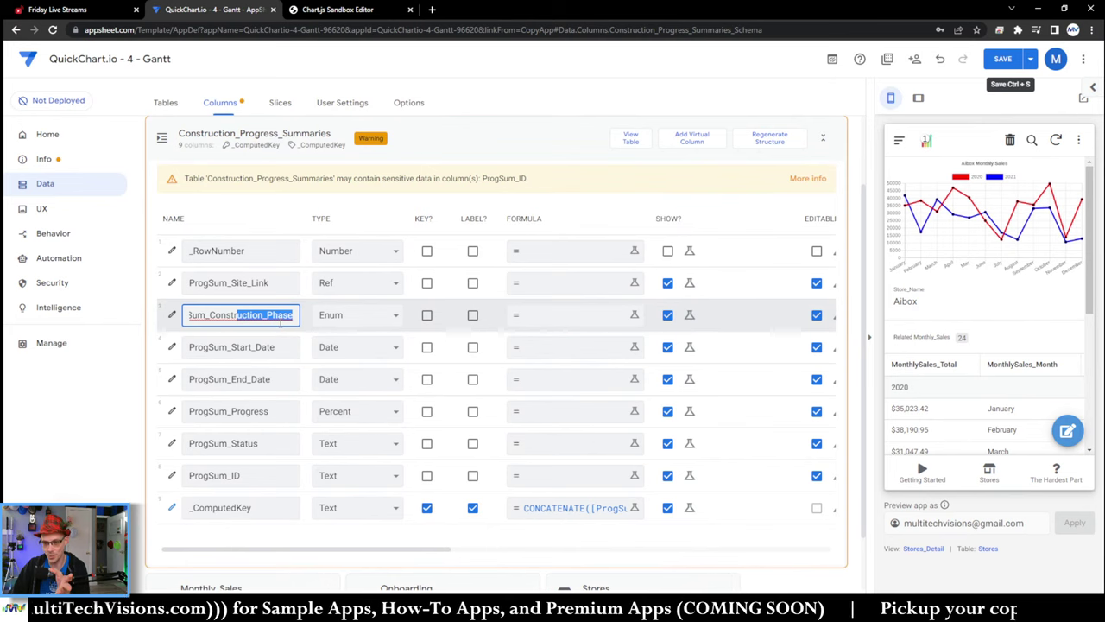
pyautogui.click(268, 319)
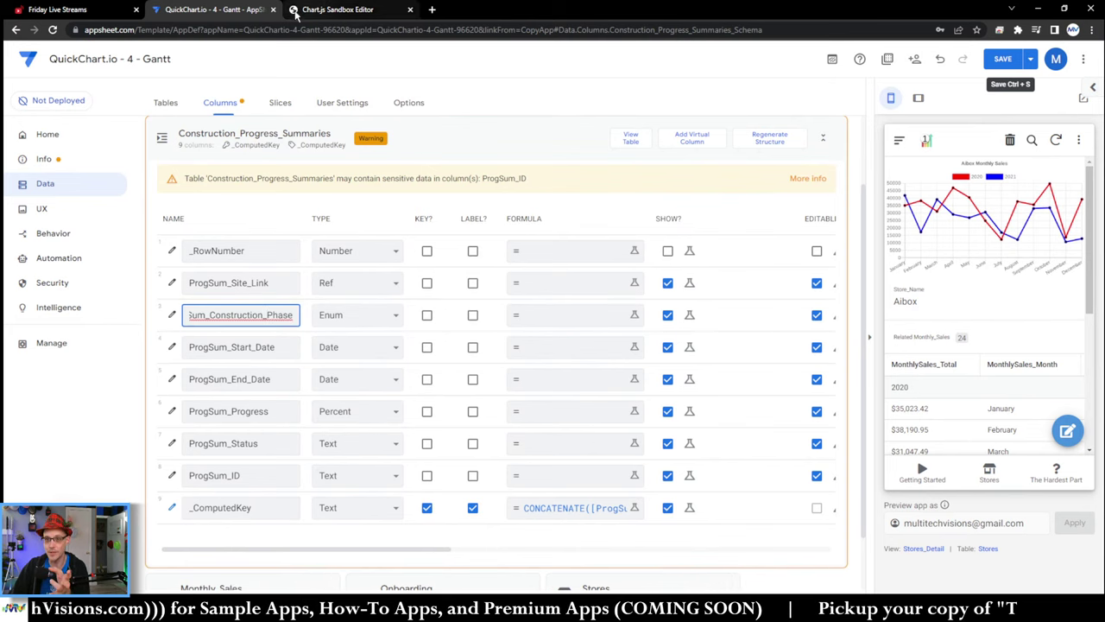
# Open the source spreadsheet of the Construction_Progress_Summaries table in Google Sheets and show its Construction_Progress_Summaries sheet
pyautogui.click(633, 140)
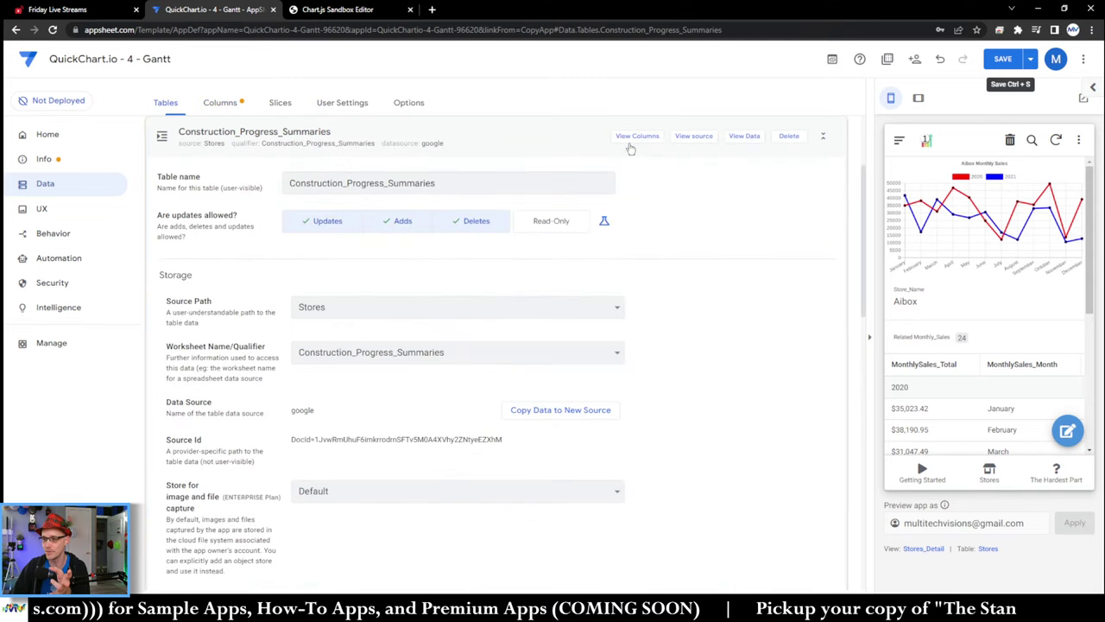
pyautogui.click(639, 140)
pyautogui.click(644, 142)
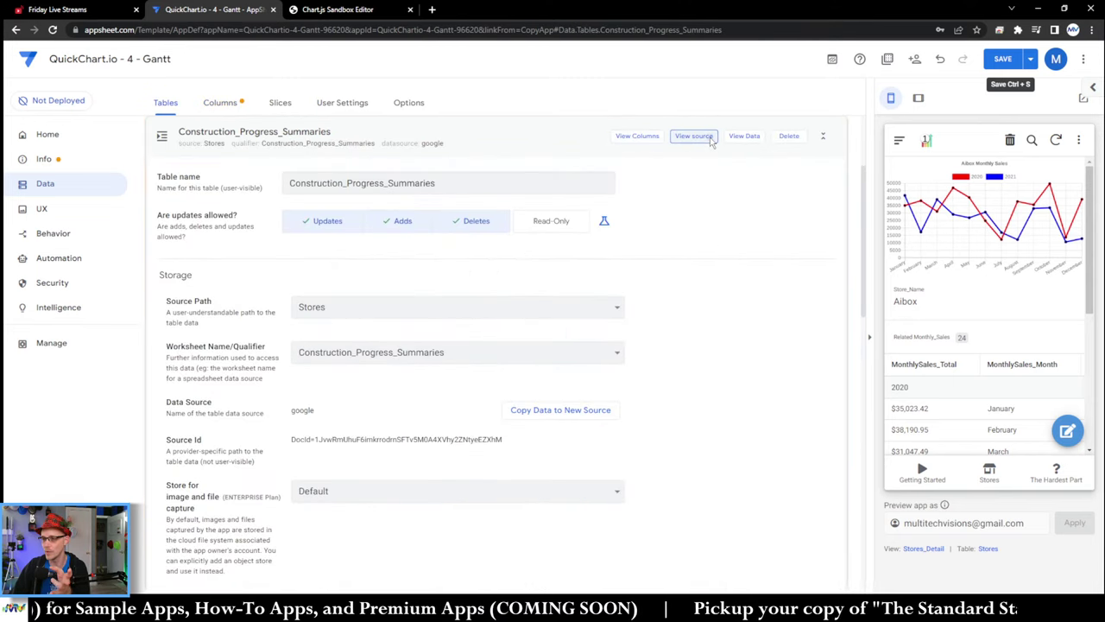
pyautogui.click(709, 140)
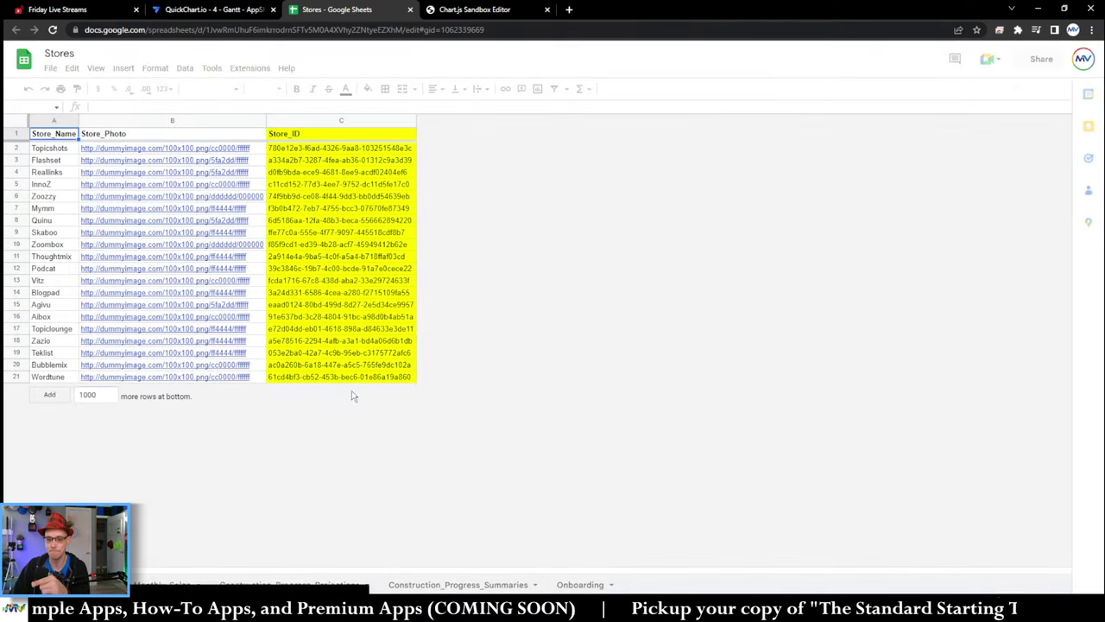
pyautogui.click(447, 585)
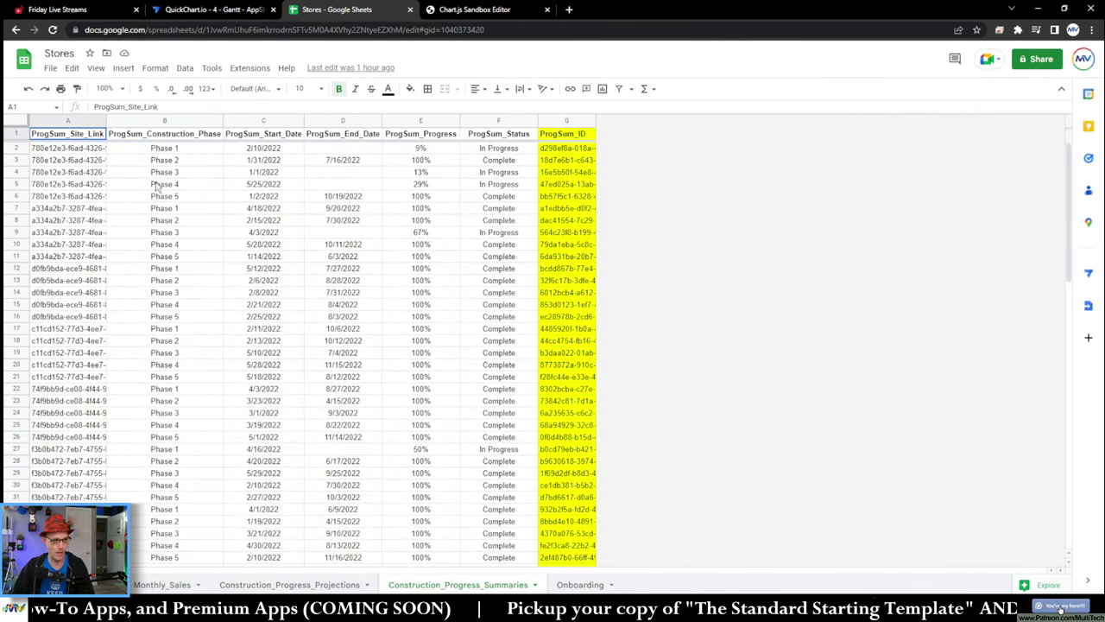
# Examine the site link, construction phase, start date, end date, progress and status columns of the Construction_Progress_Summaries sheet
pyautogui.click(86, 151)
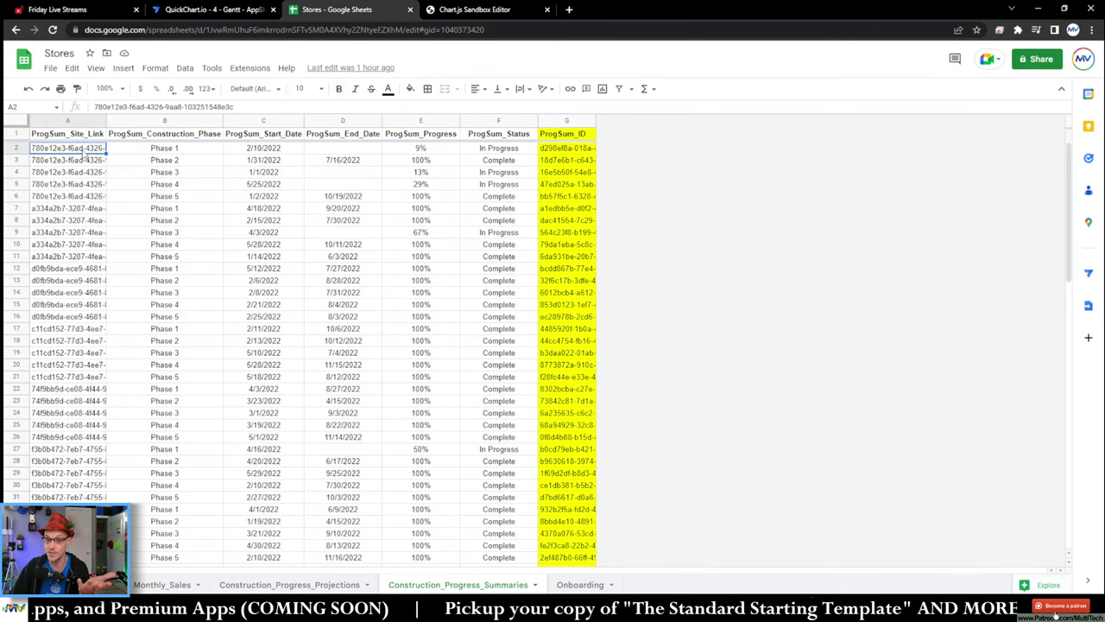
pyautogui.click(182, 149)
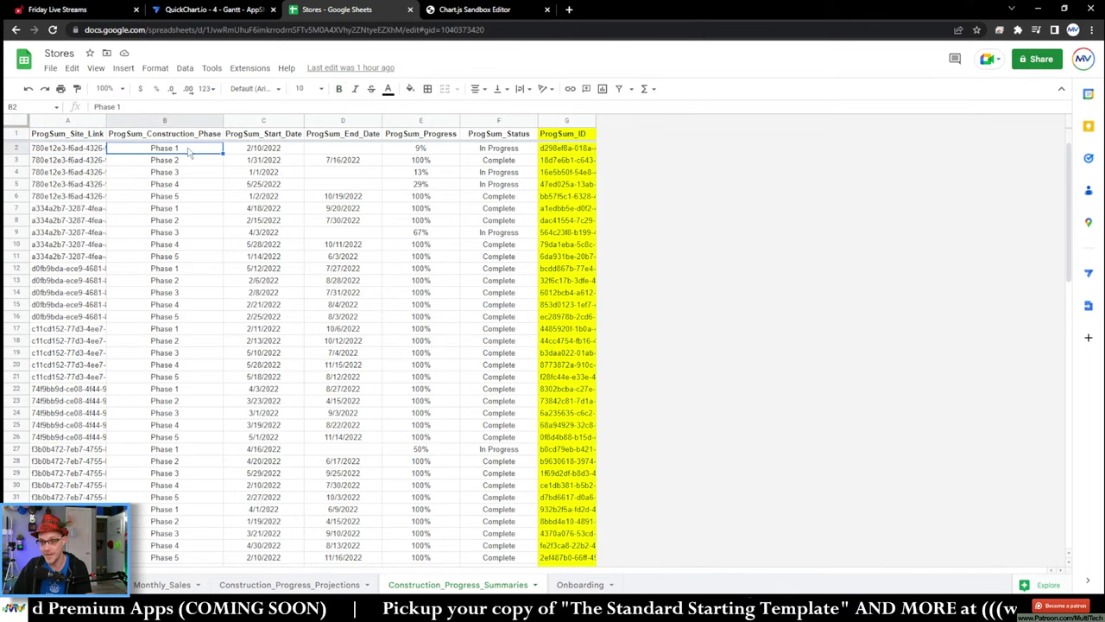
pyautogui.click(278, 149)
pyautogui.click(353, 150)
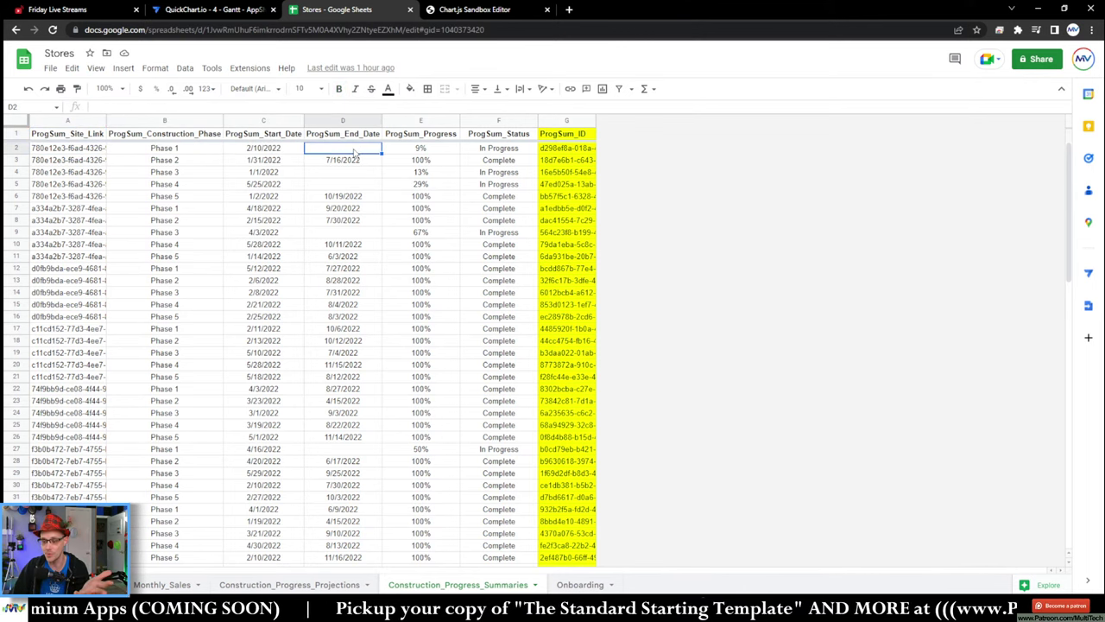
pyautogui.click(444, 151)
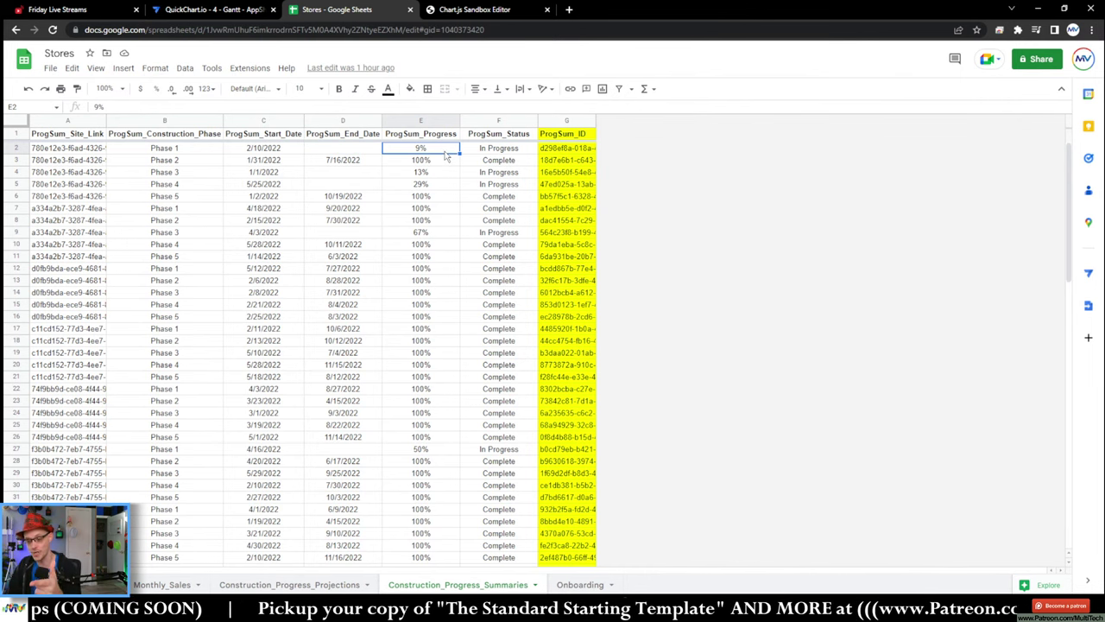
pyautogui.scroll(-1, 486, 153)
pyautogui.click(488, 150)
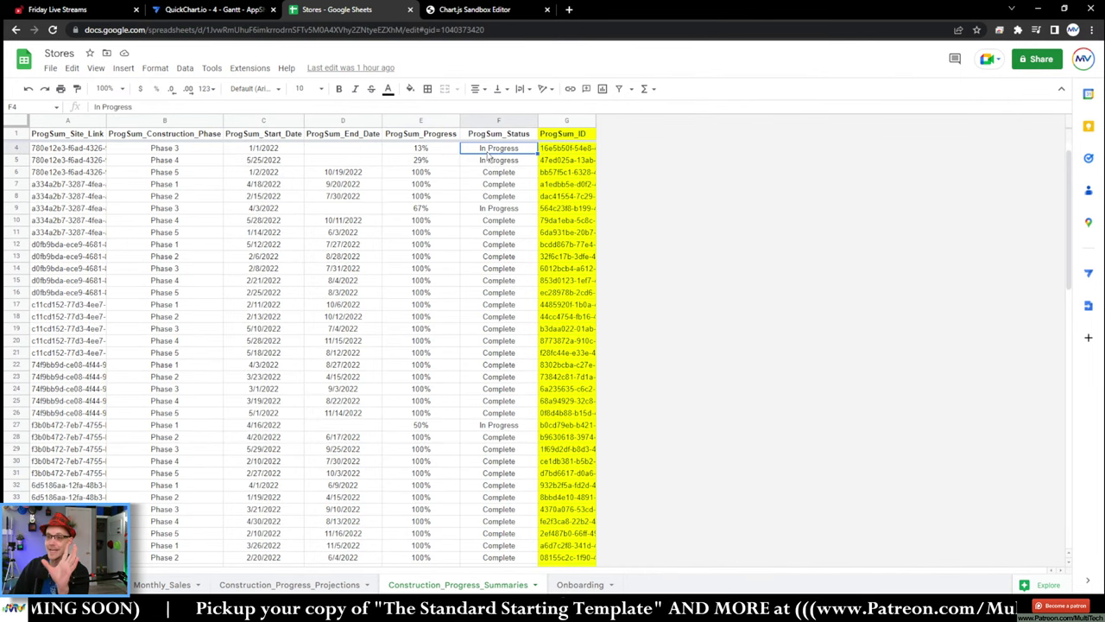
pyautogui.scroll(1, 499, 199)
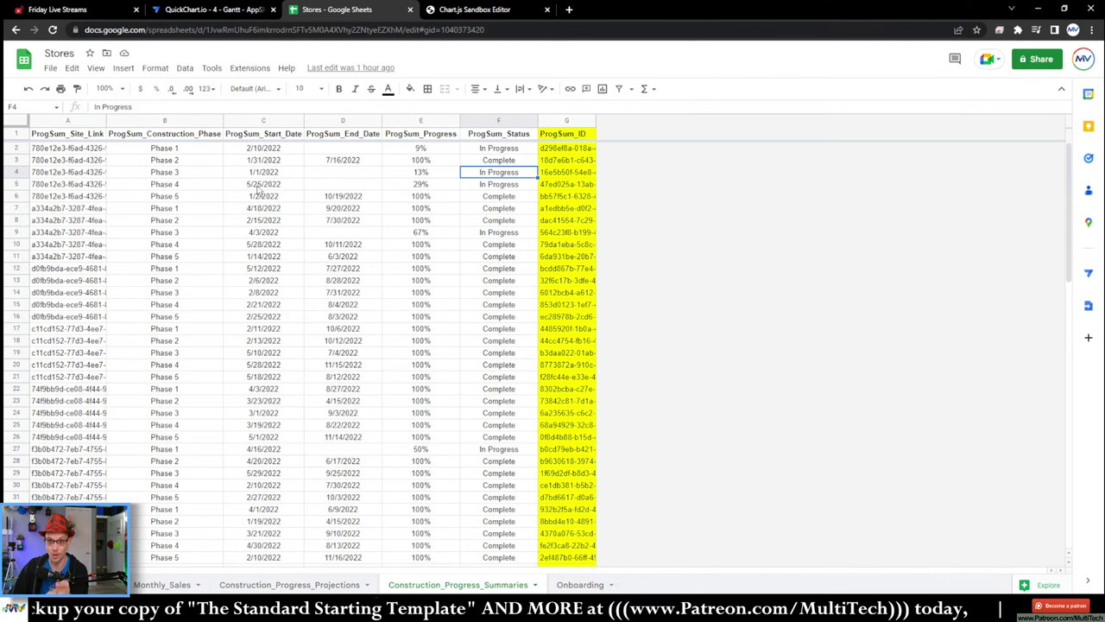
pyautogui.moveTo(190, 150); pyautogui.dragTo(193, 434)
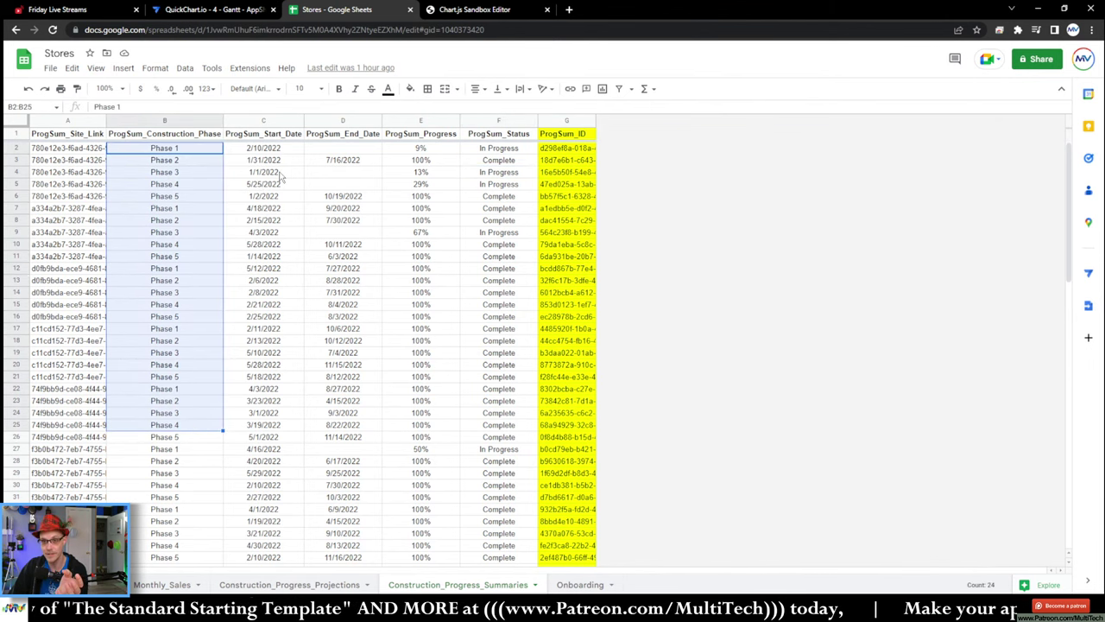
pyautogui.moveTo(279, 150); pyautogui.dragTo(358, 412)
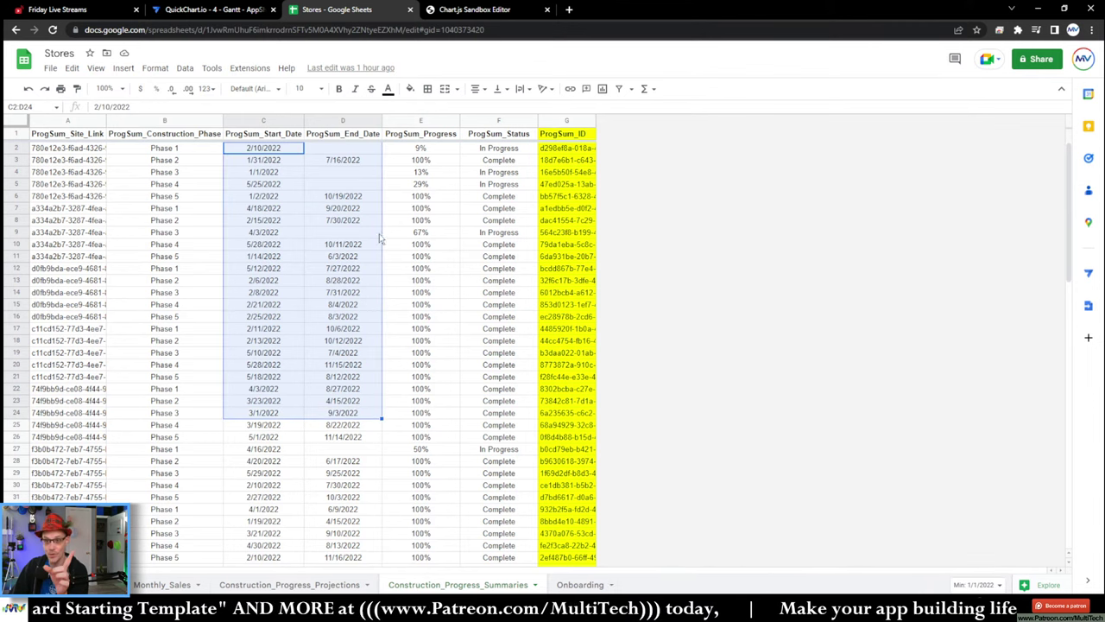
# Compare the part labels and date ranges of the Gantt example in the Chart.js sandbox with the sheet's construction phase column
pyautogui.click(492, 9)
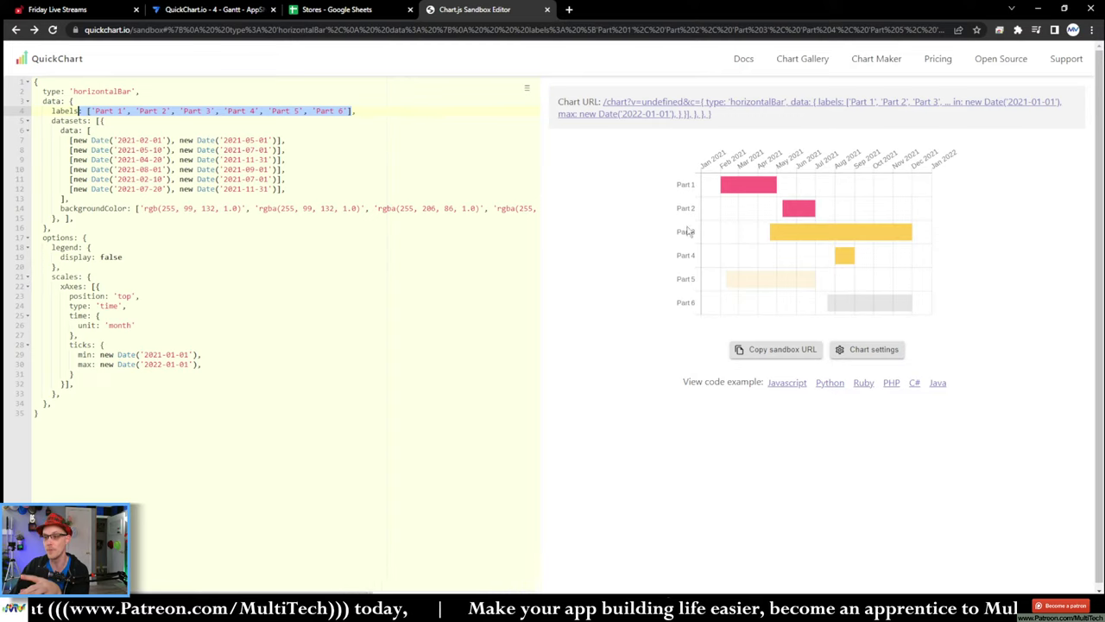
pyautogui.click(311, 12)
pyautogui.click(205, 211)
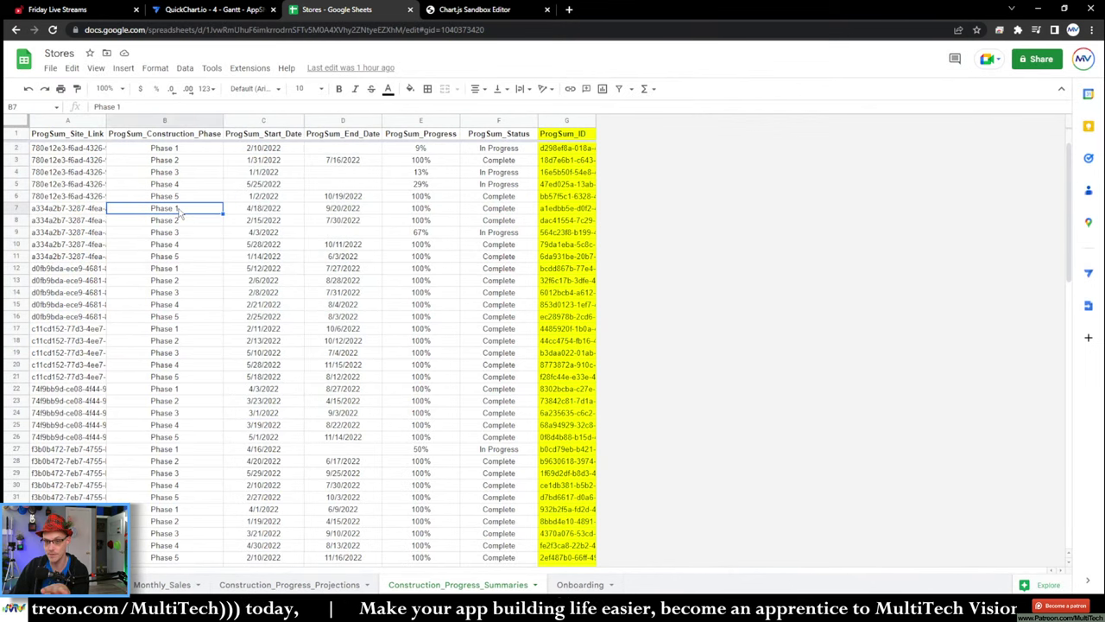
# Back in AppSheet, make ProgSum_ID the key of Construction_Progress_Summaries, delete the _ComputedKey virtual column, and save the app
pyautogui.click(206, 11)
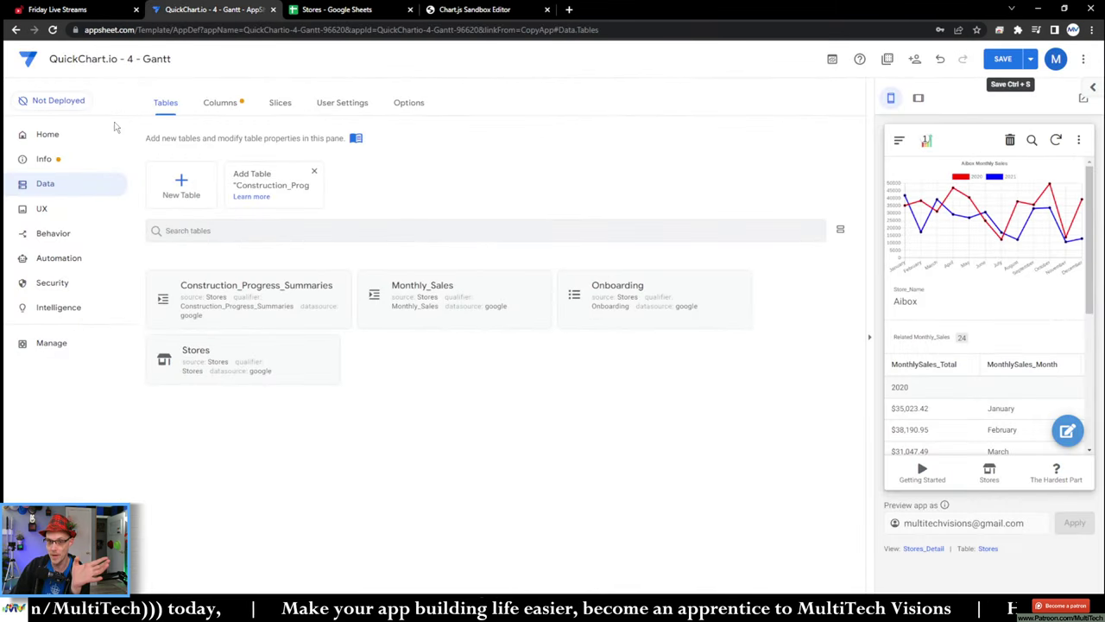
pyautogui.click(228, 107)
pyautogui.scroll(-2, 497, 207)
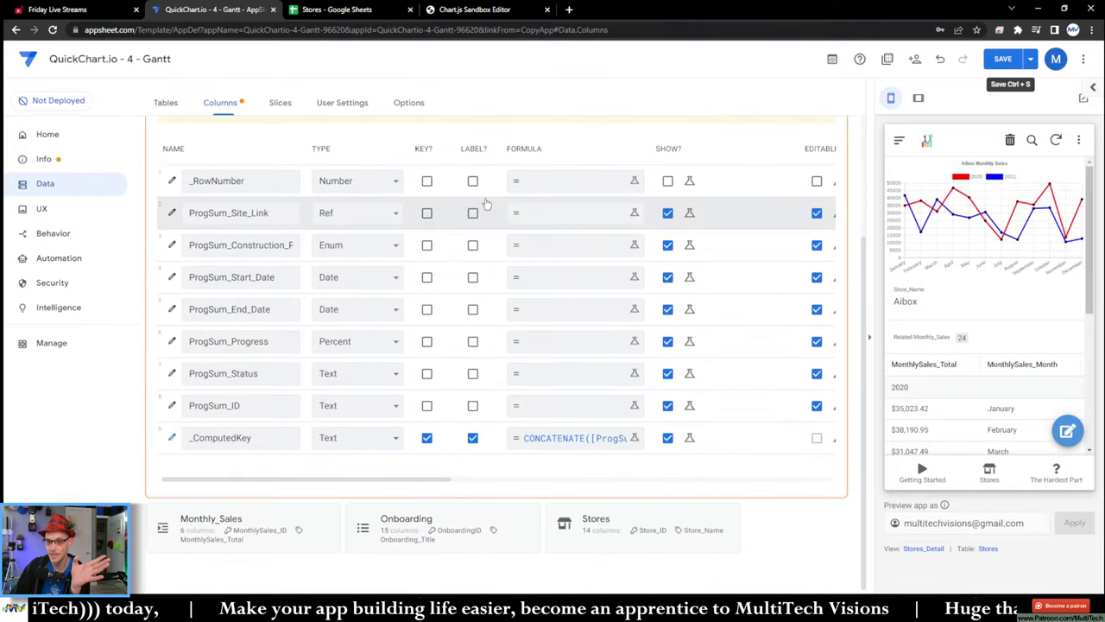
pyautogui.scroll(1, 432, 192)
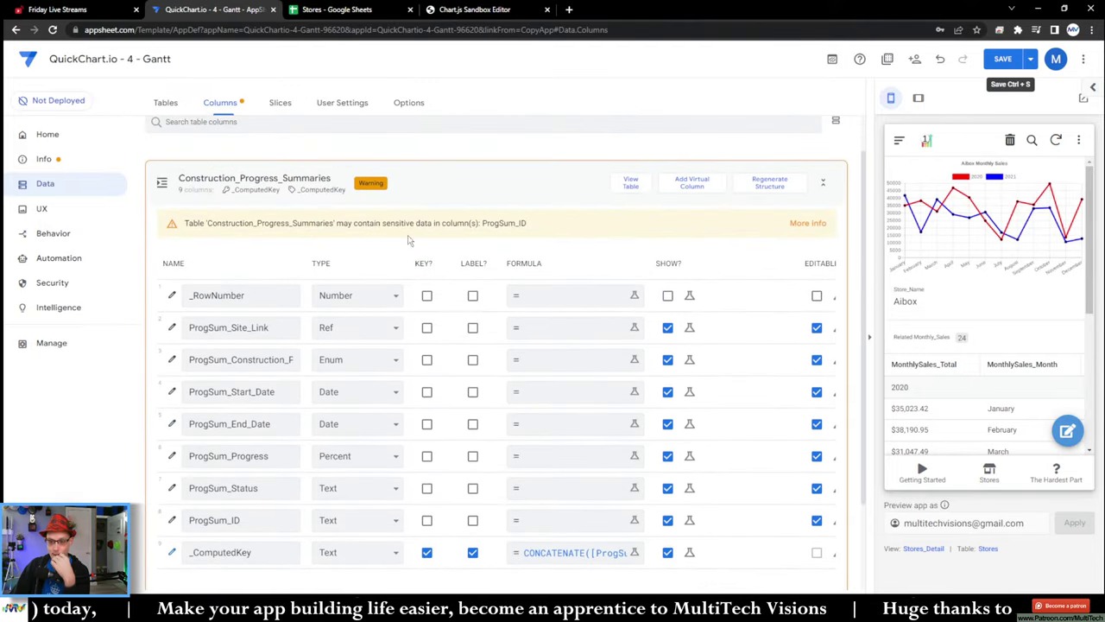
pyautogui.scroll(-1, 423, 371)
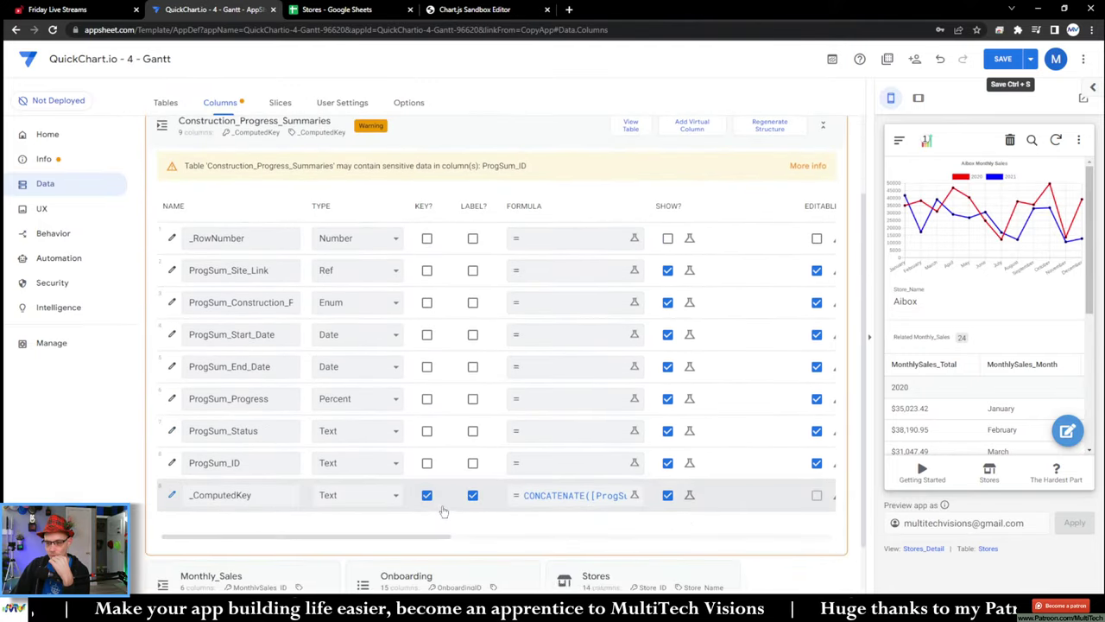
pyautogui.click(427, 463)
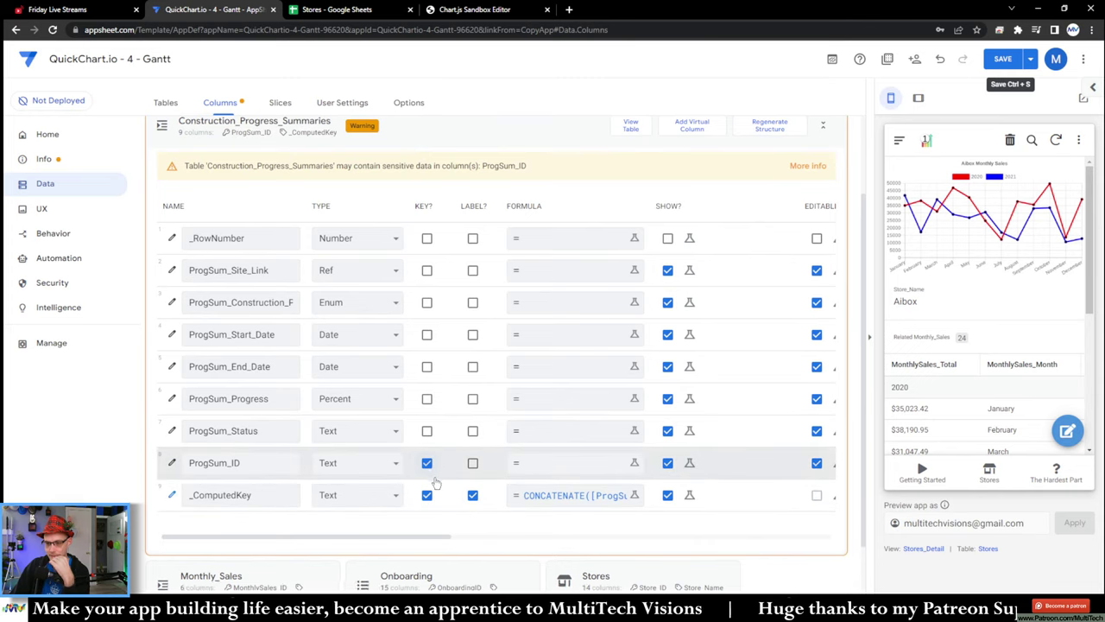
pyautogui.click(172, 495)
pyautogui.click(691, 110)
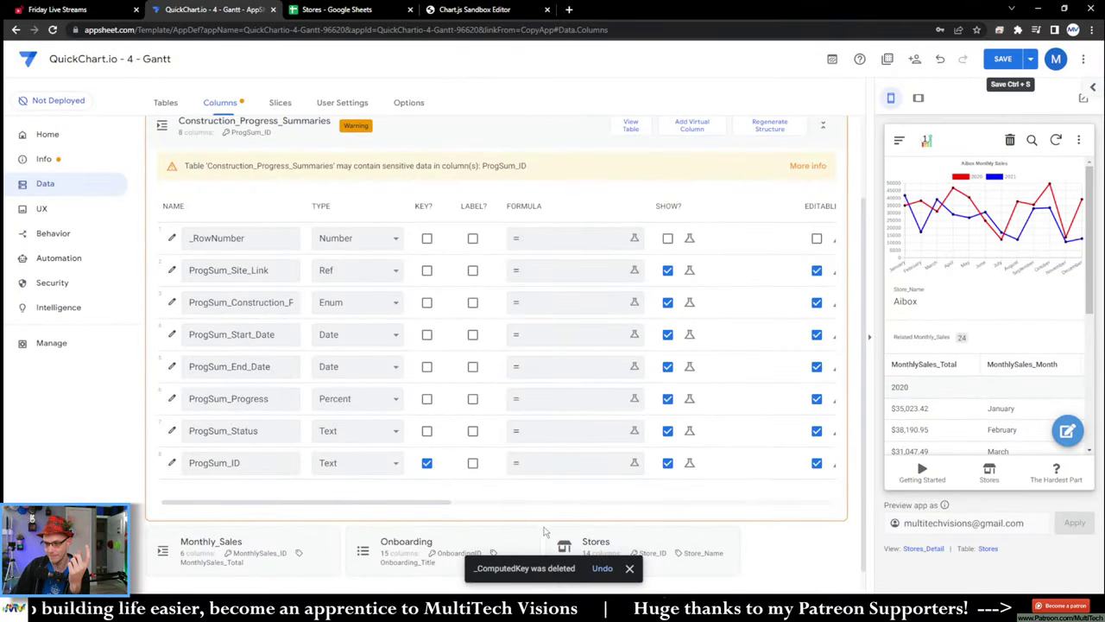
pyautogui.click(985, 69)
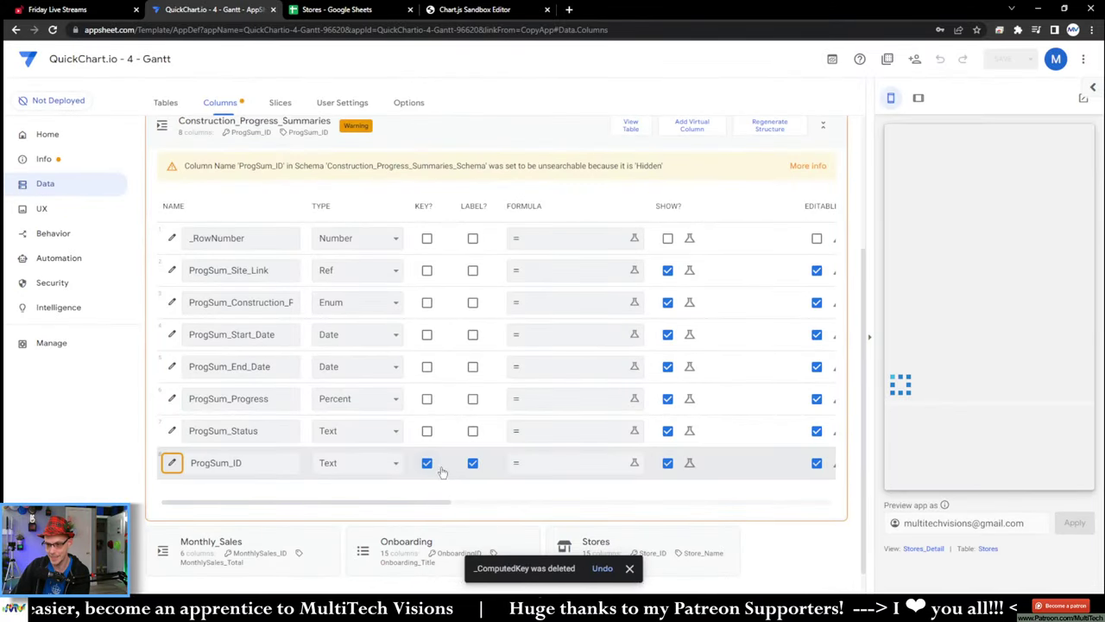
# Make ProgSum_Construction_Phase the label of Construction_Progress_Summaries instead of ProgSum_ID, and save the app
pyautogui.click(473, 464)
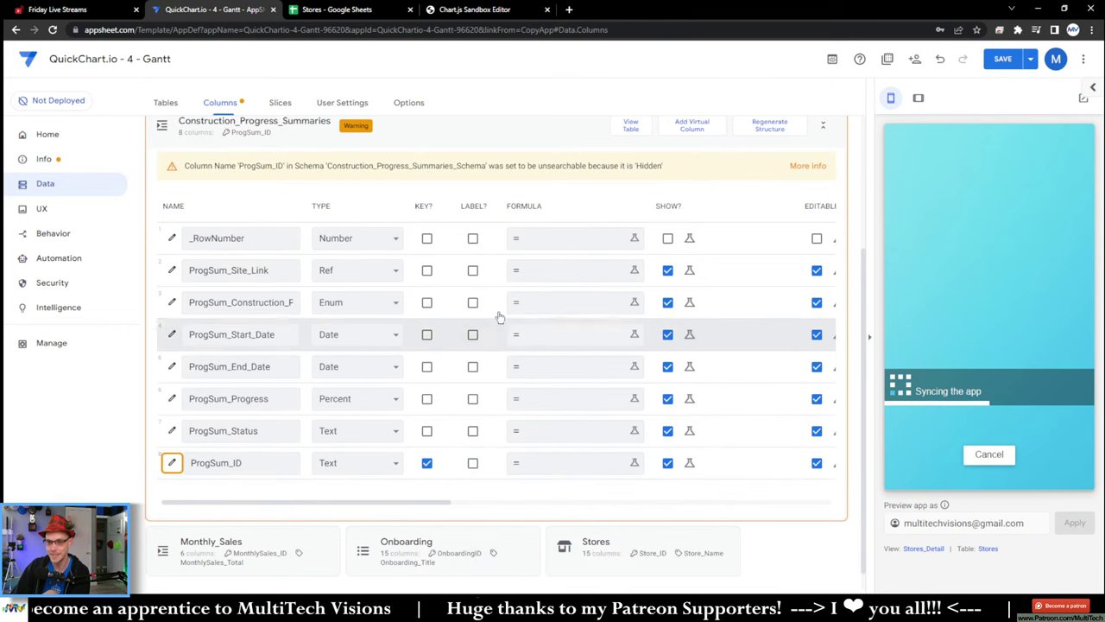
pyautogui.click(473, 303)
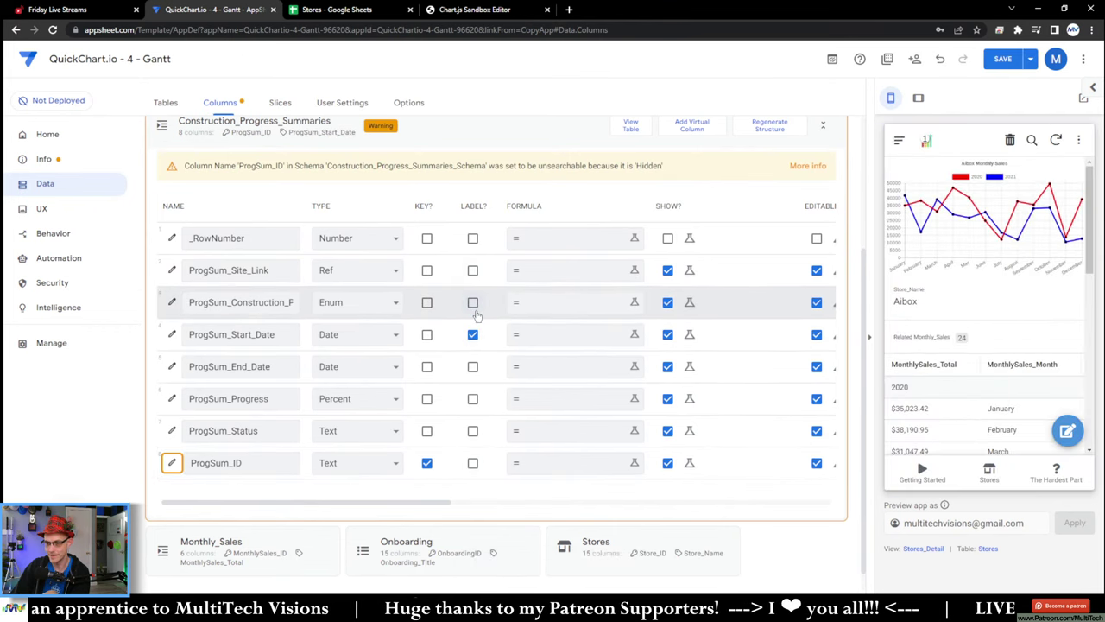
pyautogui.click(1003, 60)
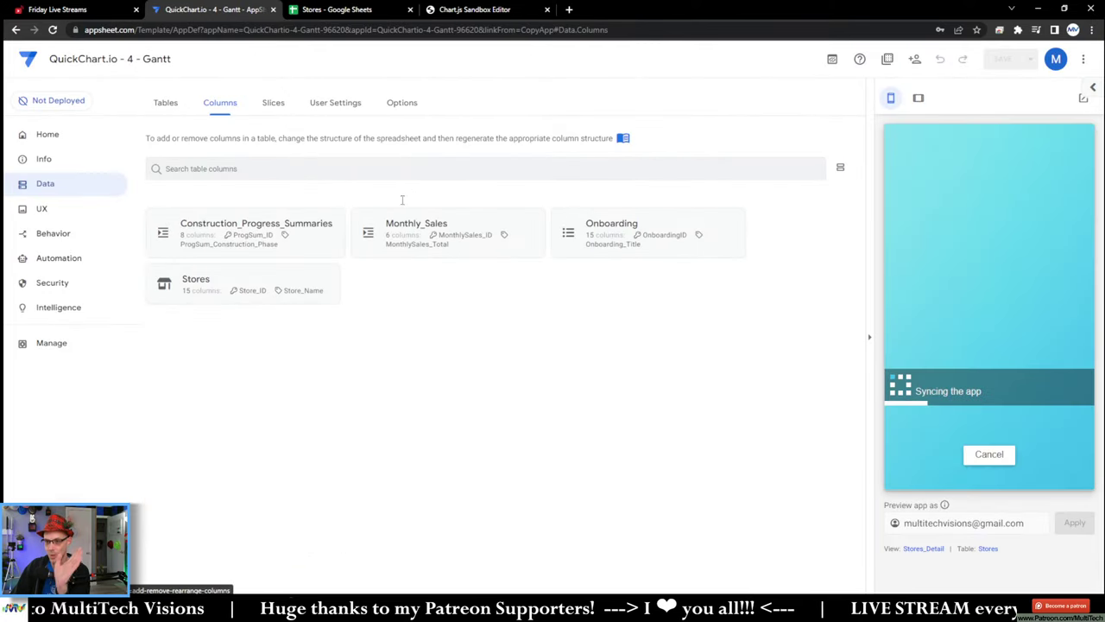
# Open the Stores table's columns and inspect the last virtual column, the related construction progress list
pyautogui.click(276, 291)
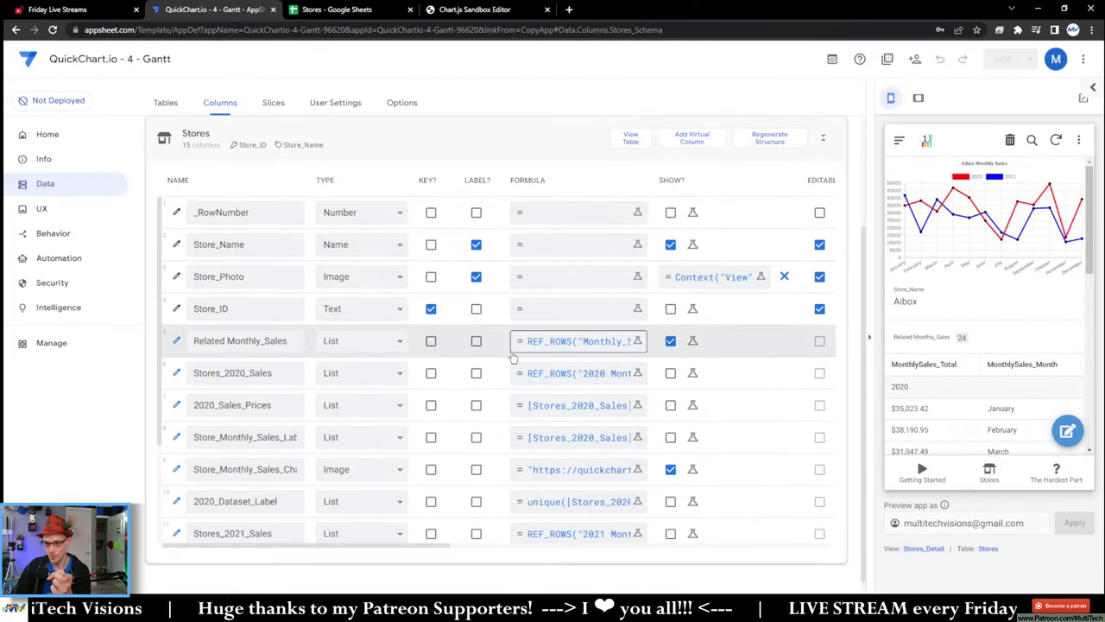
pyautogui.scroll(-3, 473, 363)
pyautogui.click(264, 527)
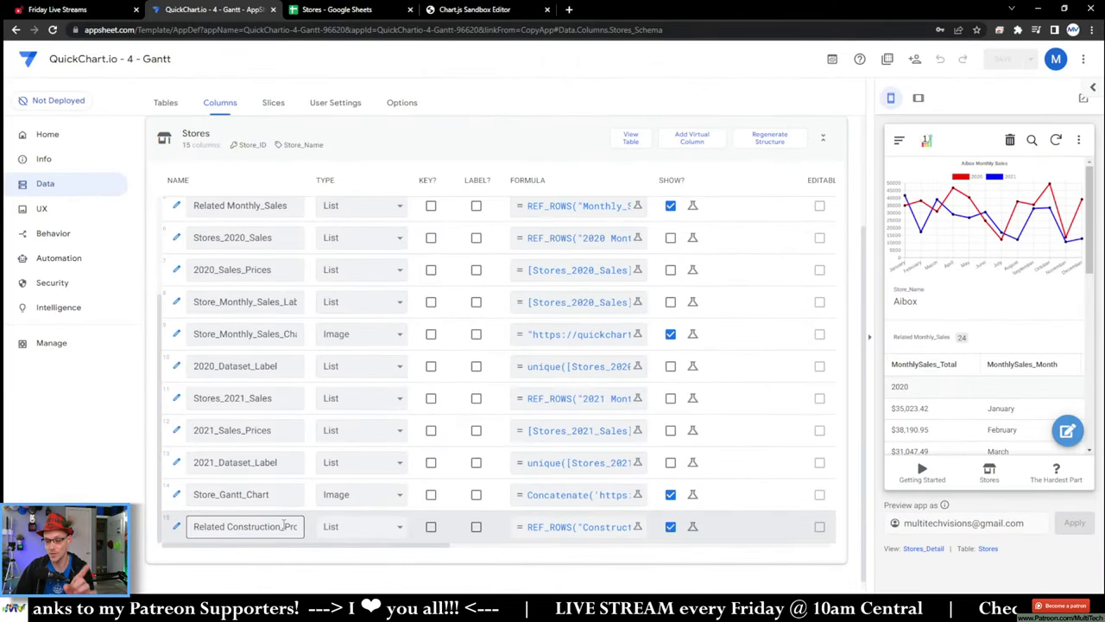
pyautogui.doubleClick(284, 526)
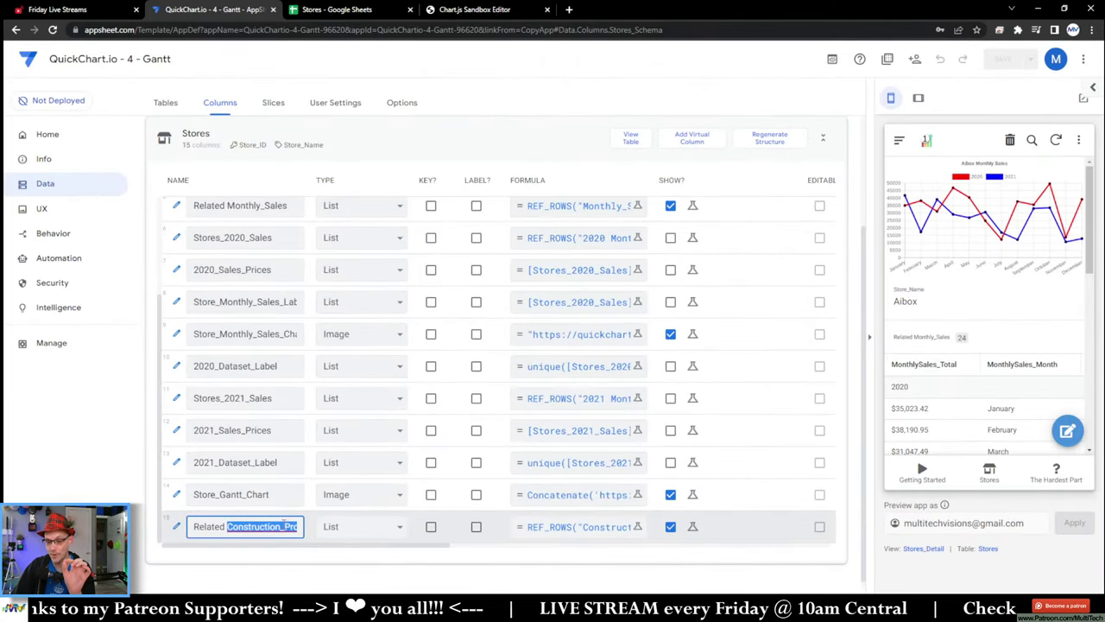
pyautogui.hotkey('ctrl', 'a')
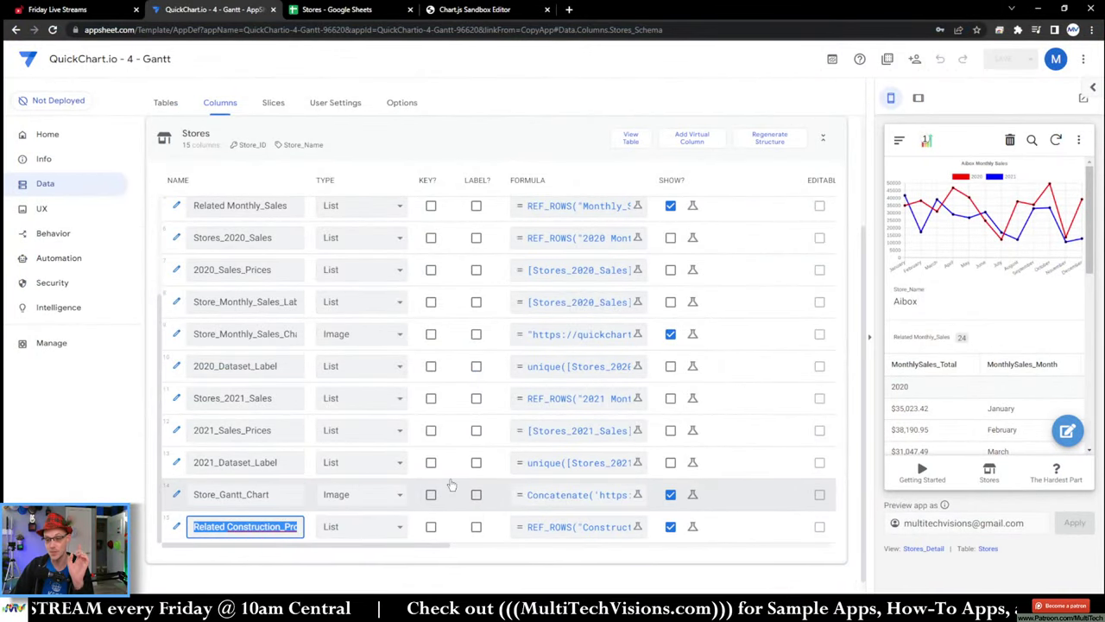
pyautogui.moveTo(278, 367); pyautogui.dragTo(175, 365)
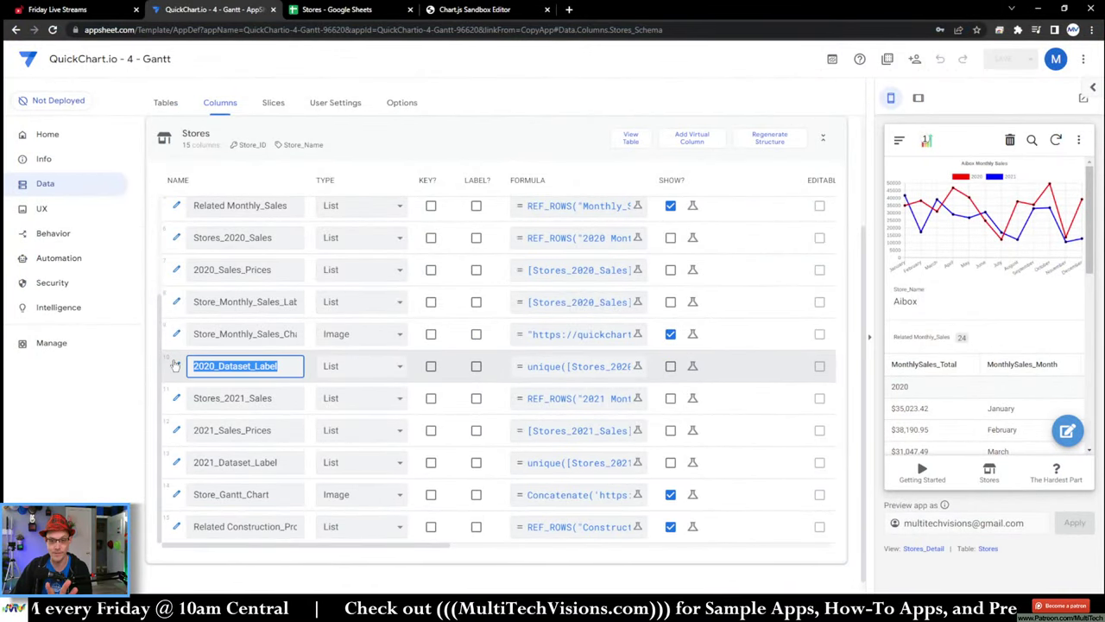
pyautogui.click(462, 396)
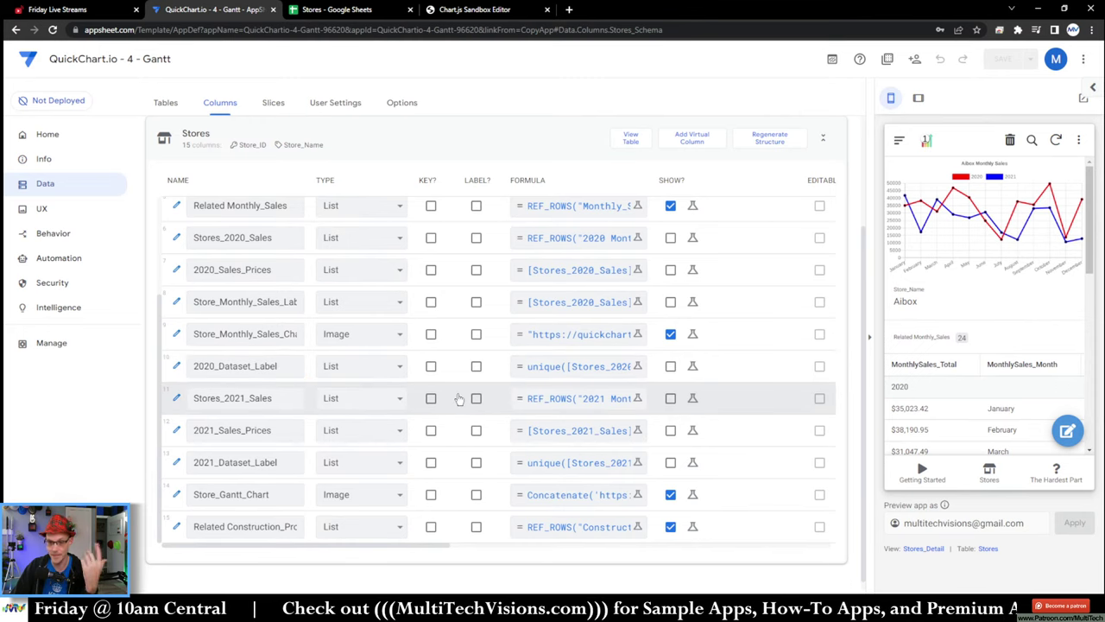
# Add a virtual column named Store_Gannt_Labels to Stores and insert [Related Construction_Progress_Summaries] into its app formula
pyautogui.click(691, 140)
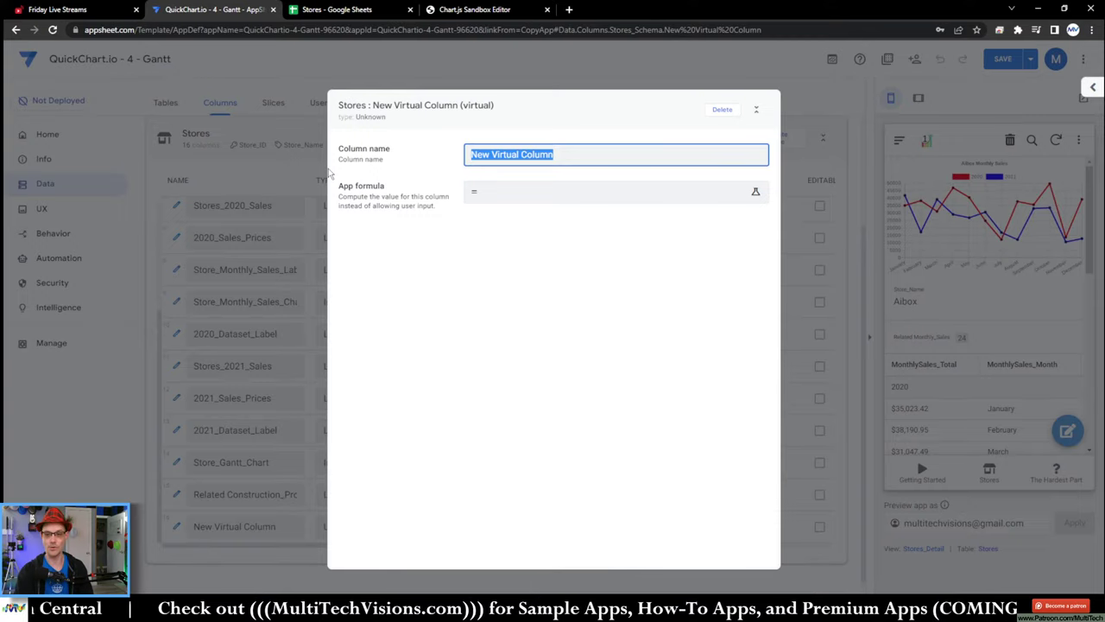
pyautogui.write('Store_Gannt_Labels')
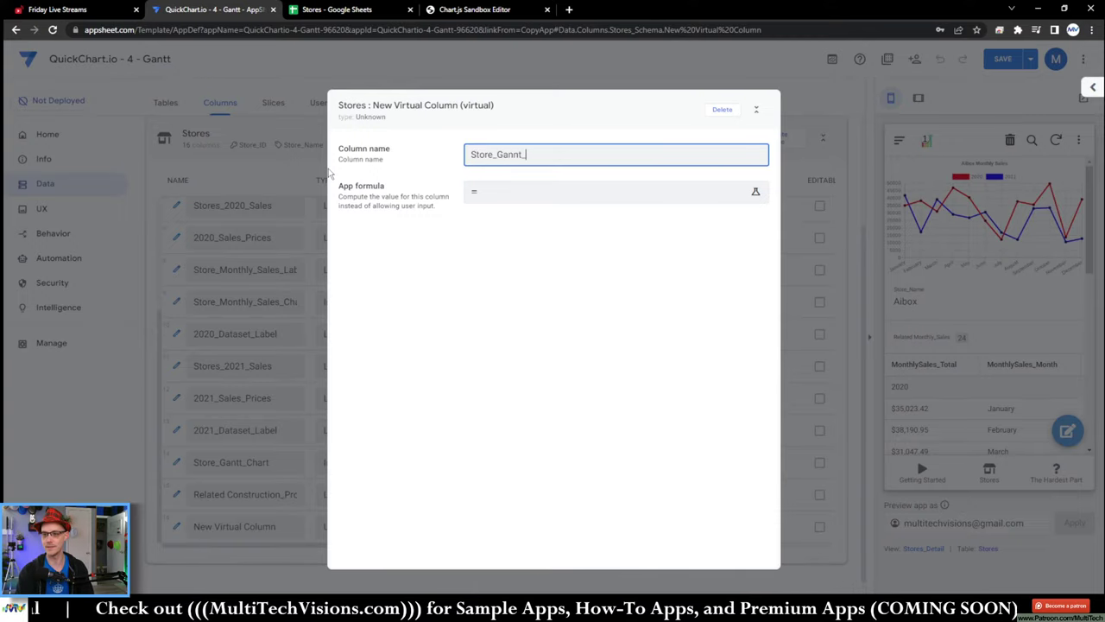
pyautogui.click(527, 197)
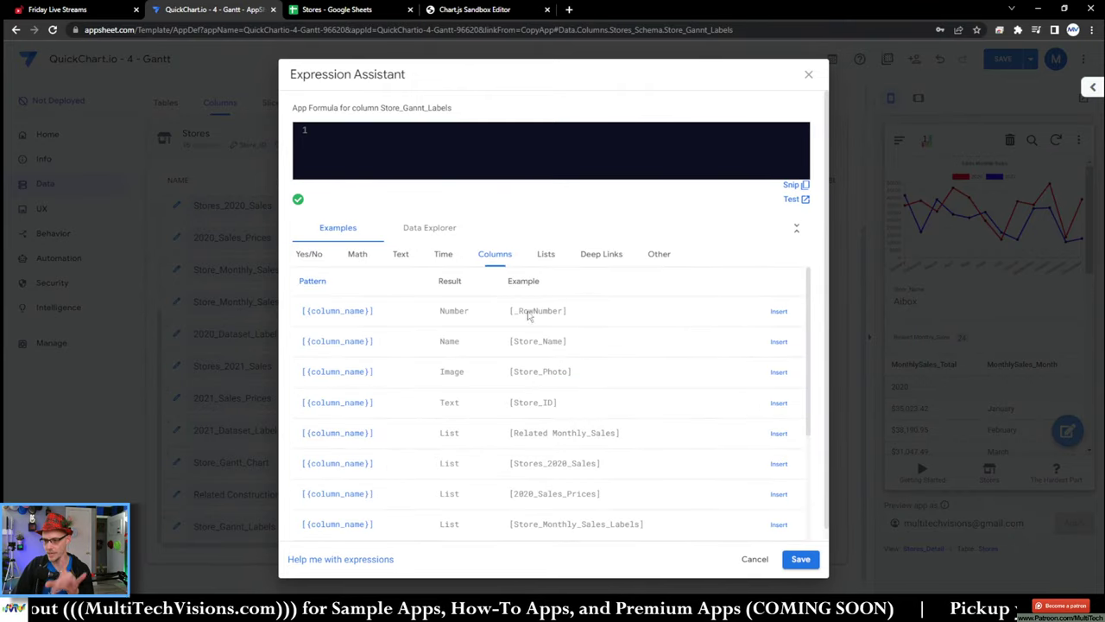
pyautogui.scroll(-4, 617, 412)
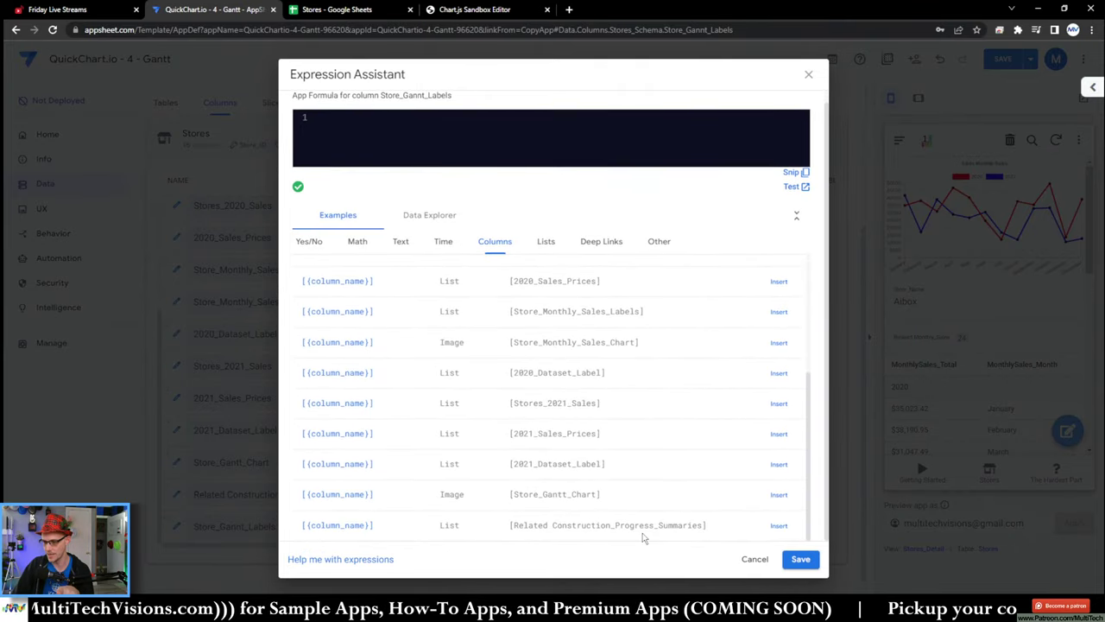
pyautogui.click(780, 526)
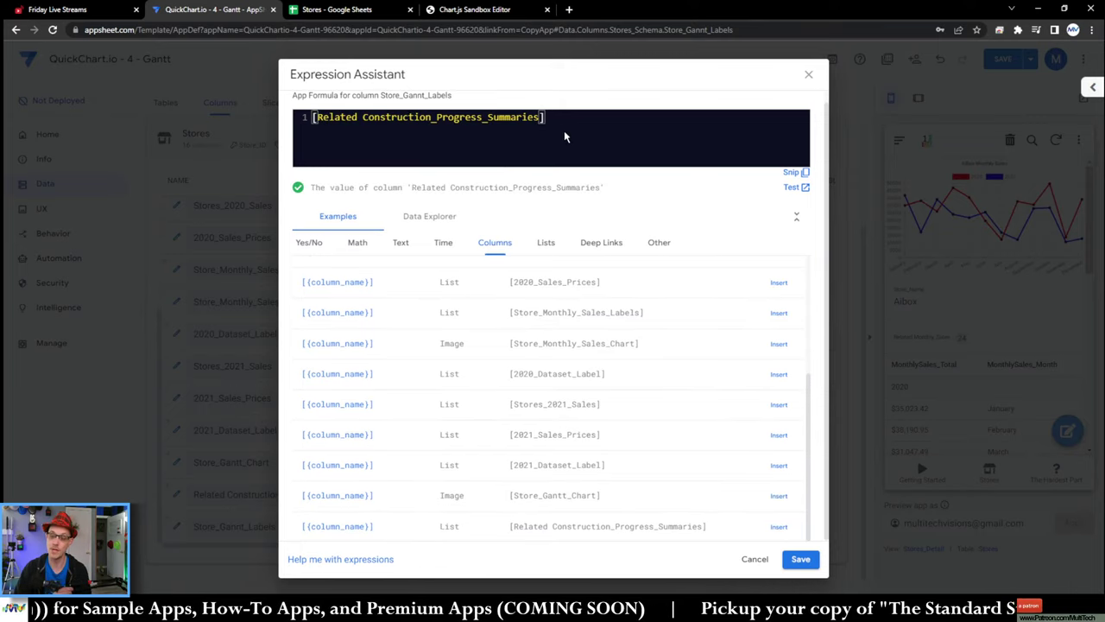
# Copy the ProgSum_Construction_Phase header from the Stores Google Sheet and append it in brackets to the Store_Gannt_Labels formula in AppSheet
pyautogui.click(336, 10)
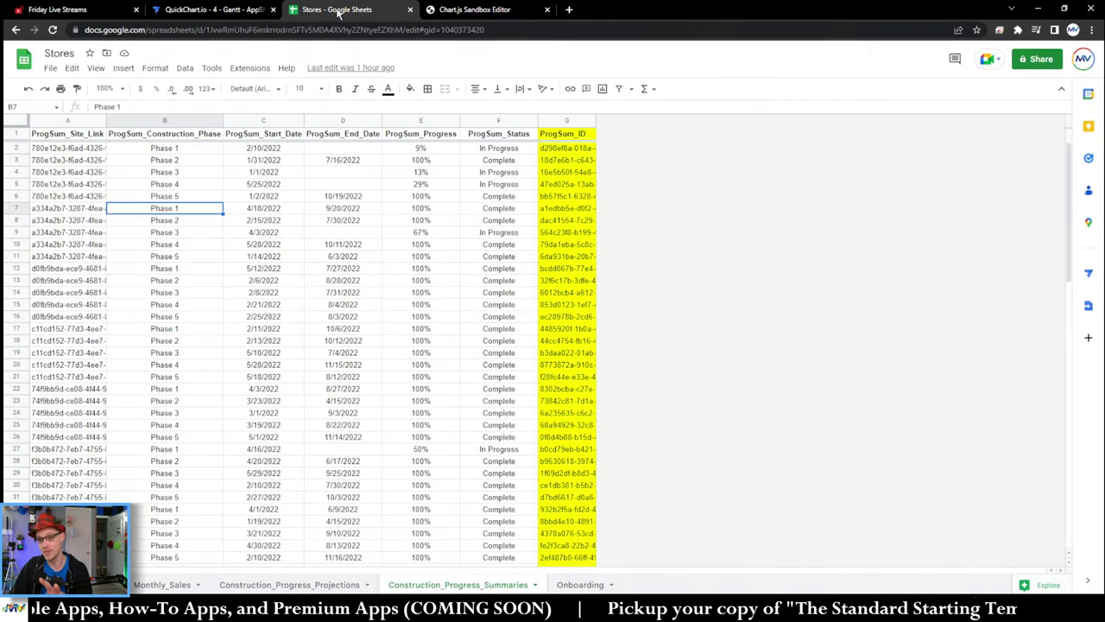
pyautogui.click(194, 138)
pyautogui.rightClick(194, 138)
pyautogui.click(233, 165)
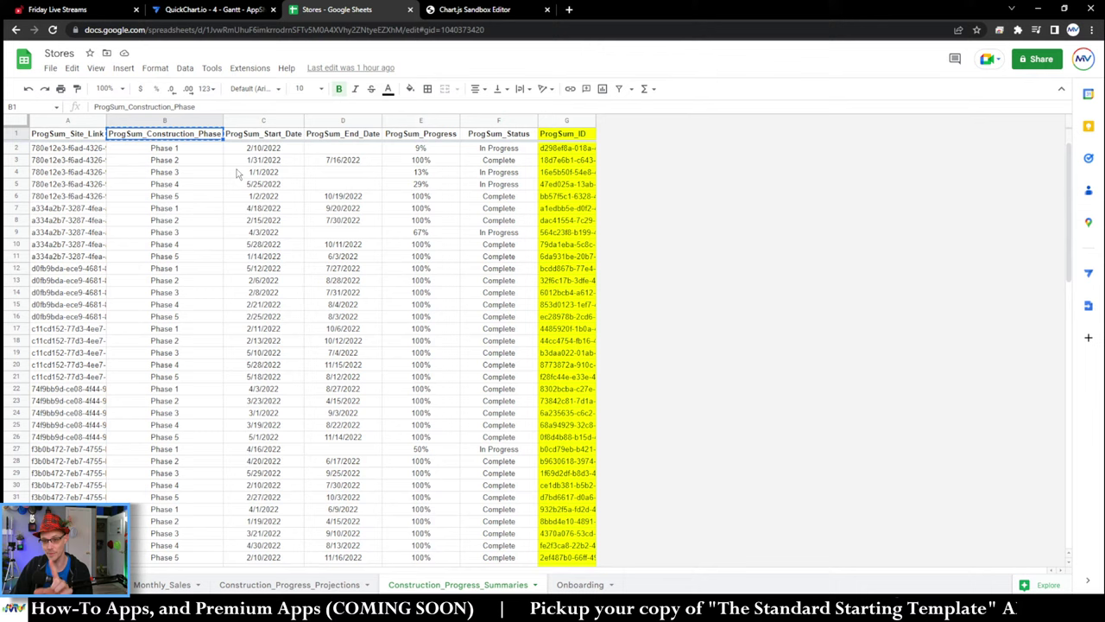
pyautogui.click(248, 11)
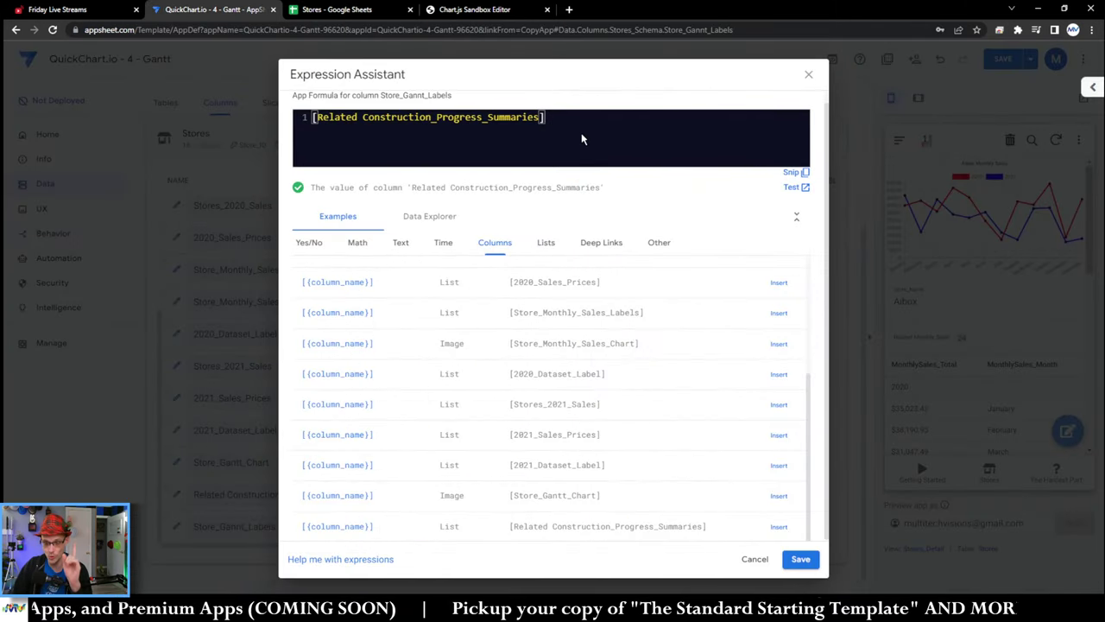
pyautogui.write('[')
pyautogui.write('ProgSum_Construction_Phase')
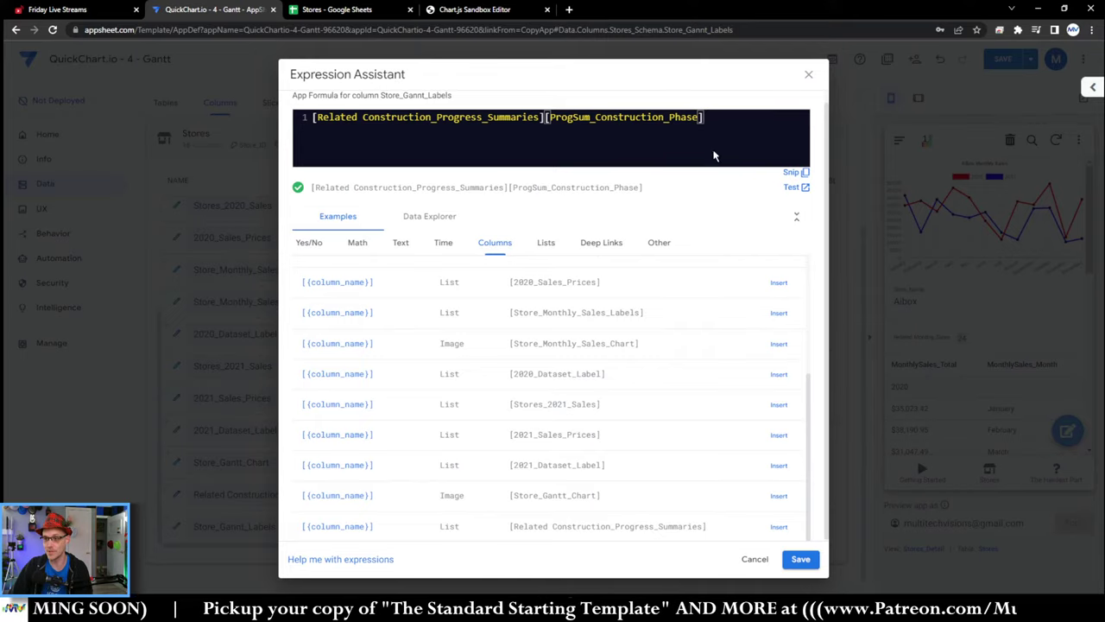
# Test the Store_Gannt_Labels expression, review the phase lists for several stores, and close the test results
pyautogui.click(792, 187)
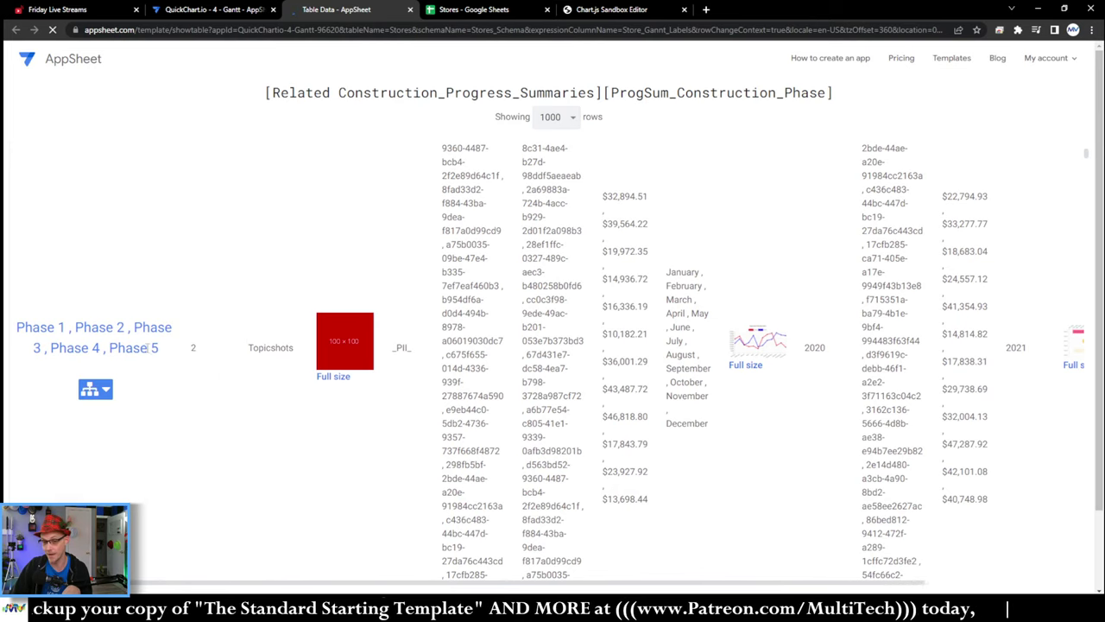
pyautogui.scroll(-2, 155, 341)
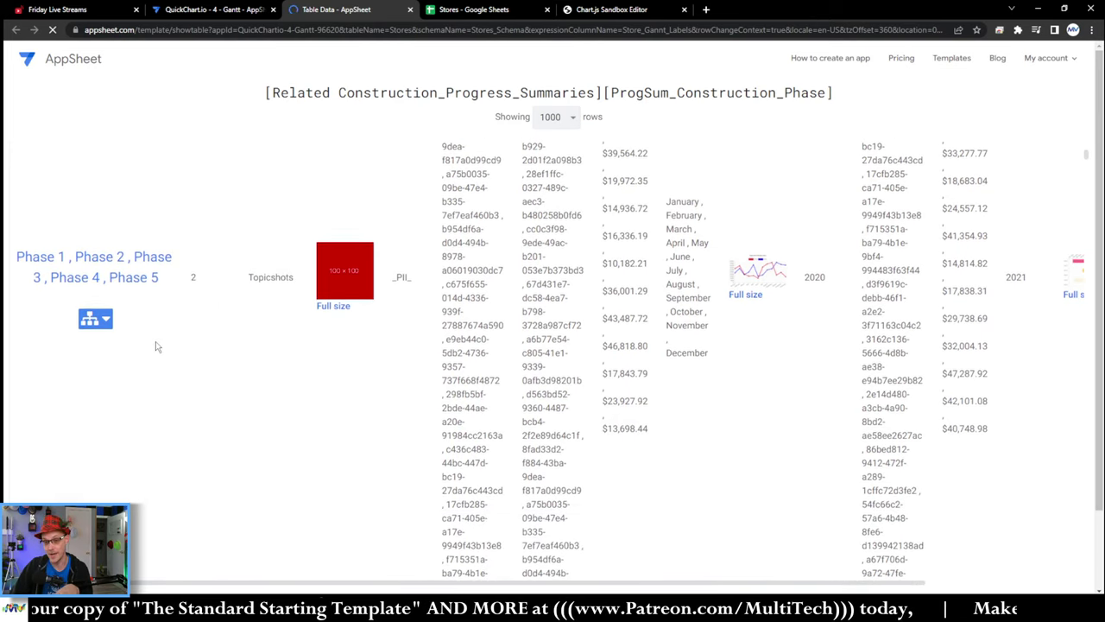
pyautogui.scroll(-4, 156, 344)
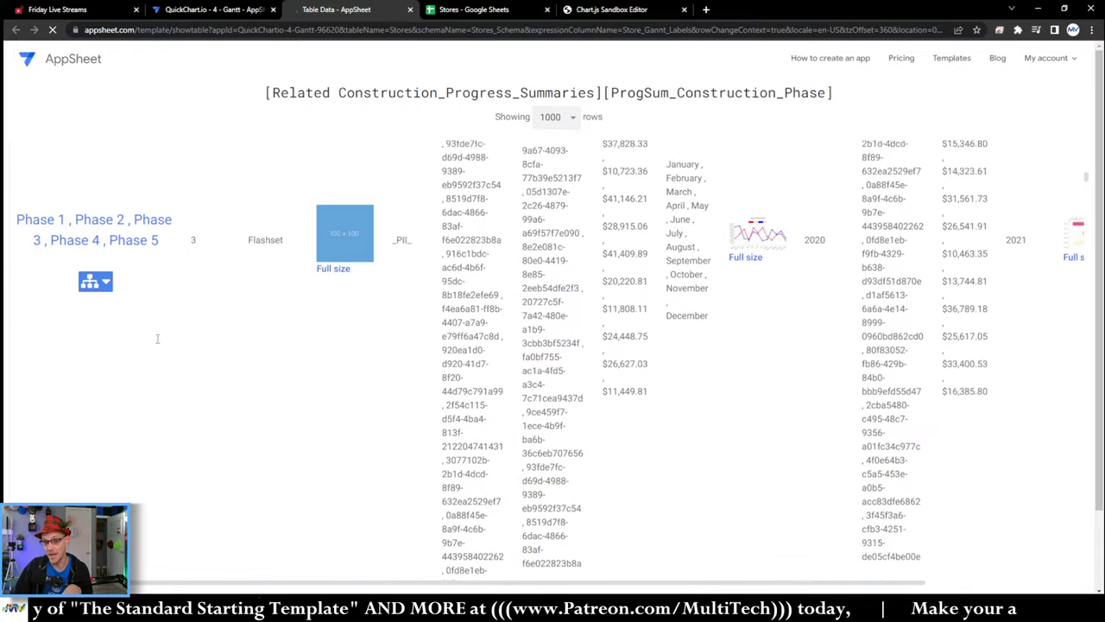
pyautogui.scroll(-10, 188, 365)
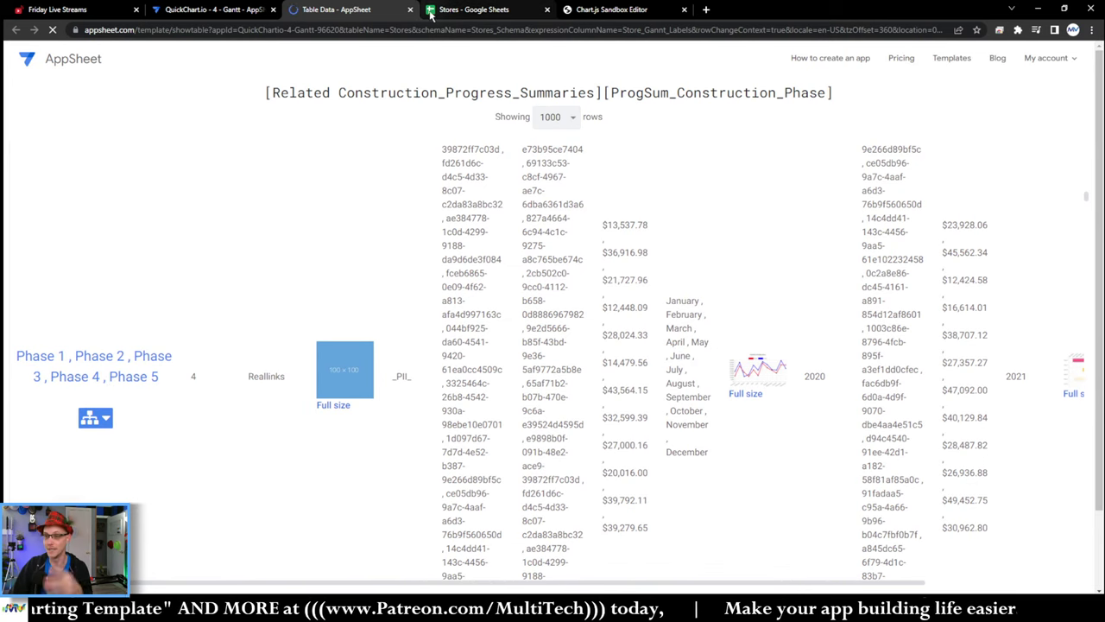
pyautogui.click(409, 10)
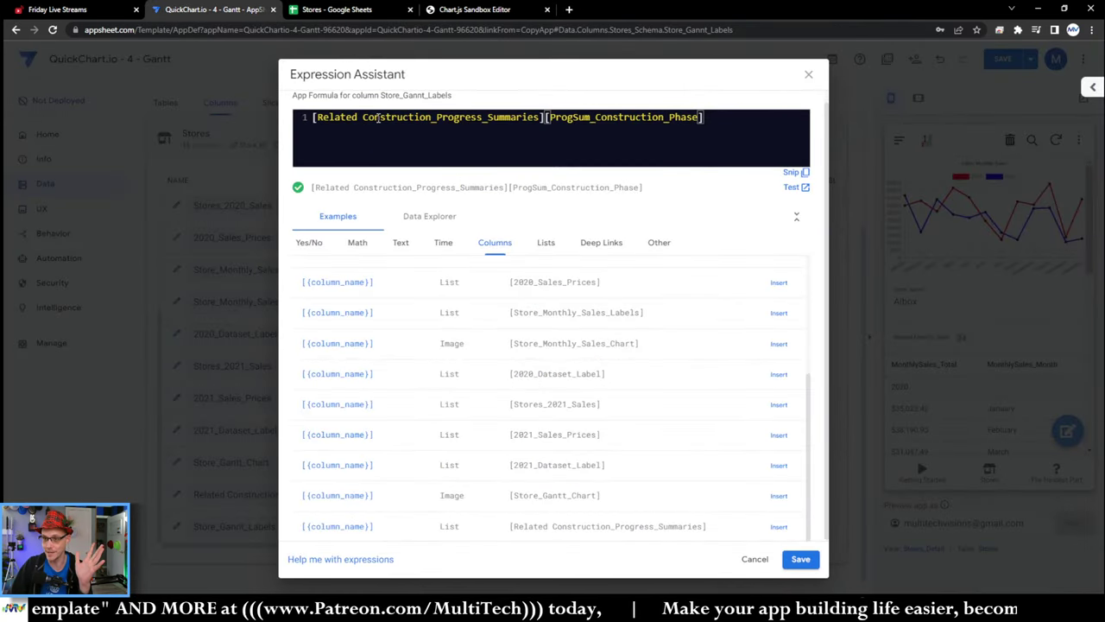
# Wrap the whole Store_Gannt_Labels formula in unique(), correcting the spelling of the function name
pyautogui.click(377, 117)
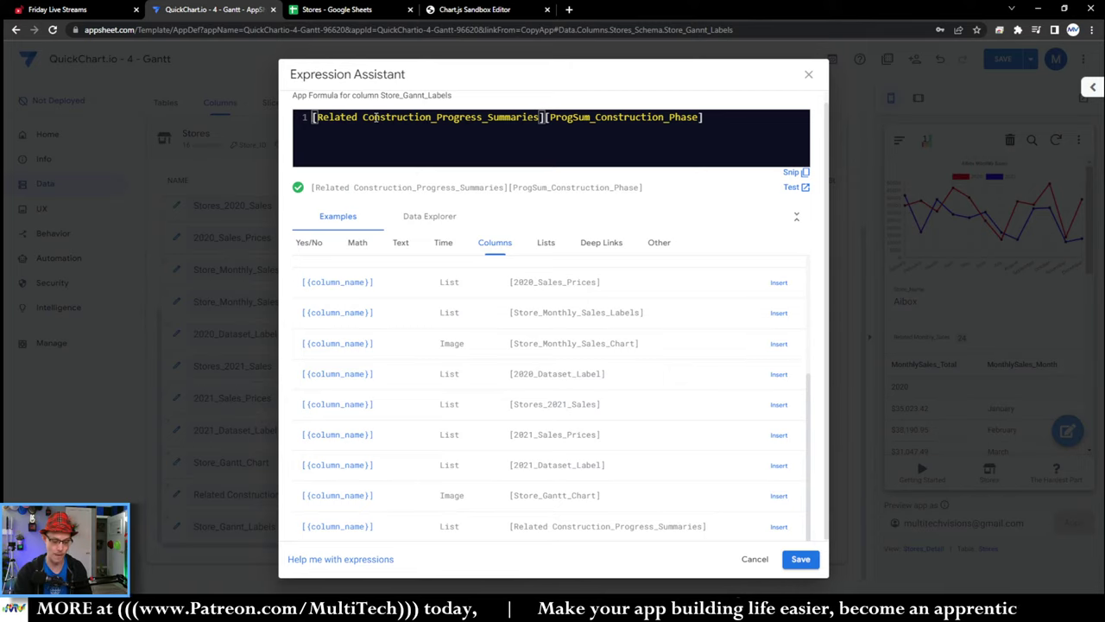
pyautogui.write('quniue(')
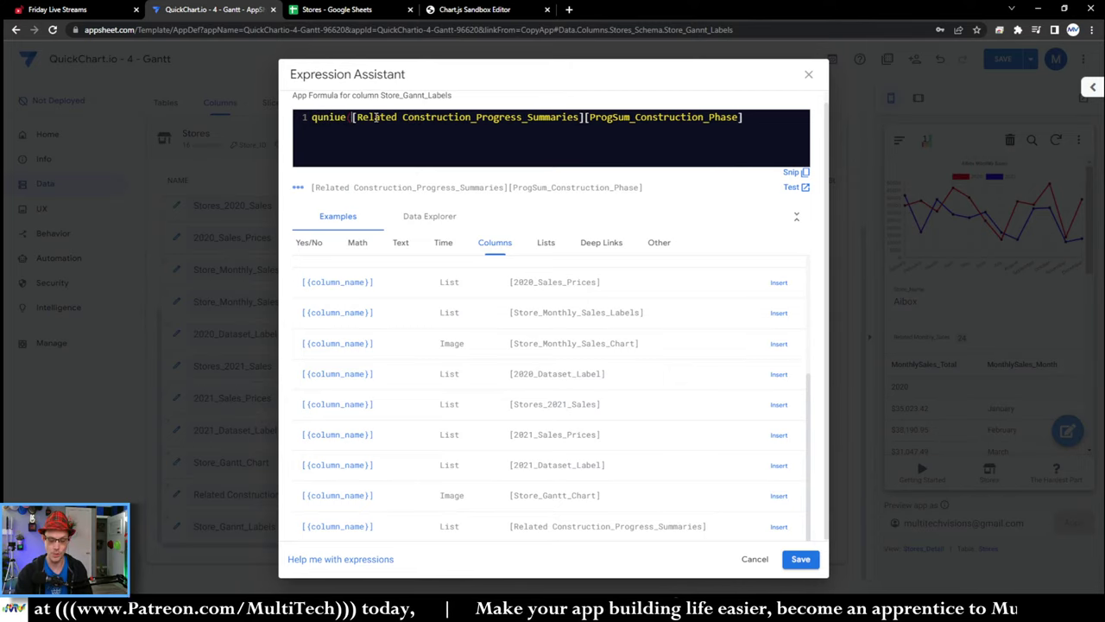
pyautogui.write(')')
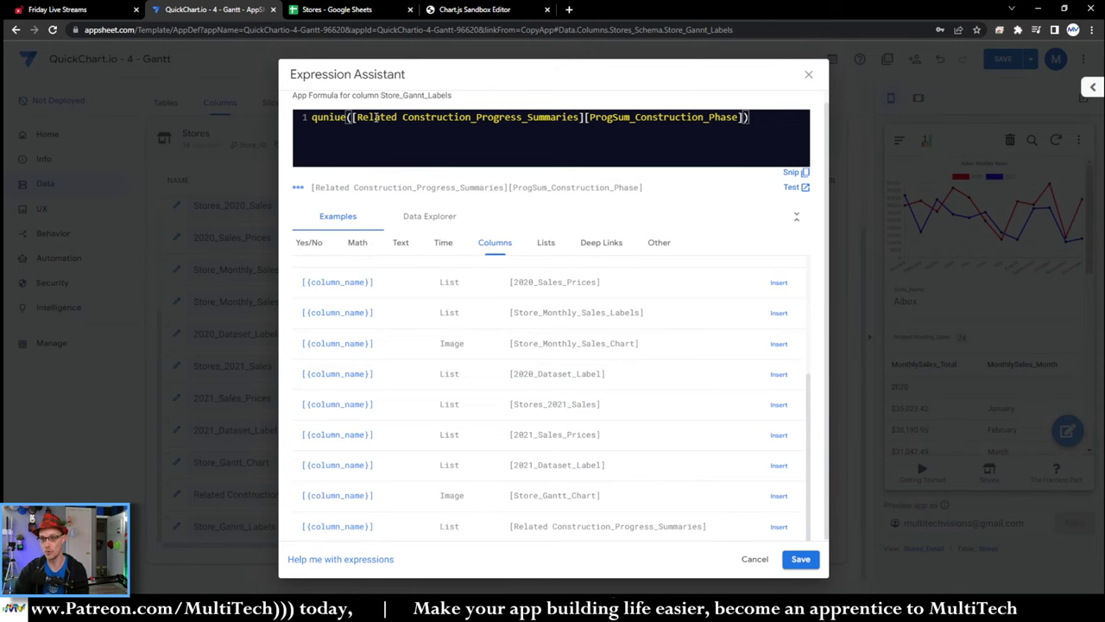
pyautogui.press('Home')
pyautogui.press('Delete')
pyautogui.press('Delete')
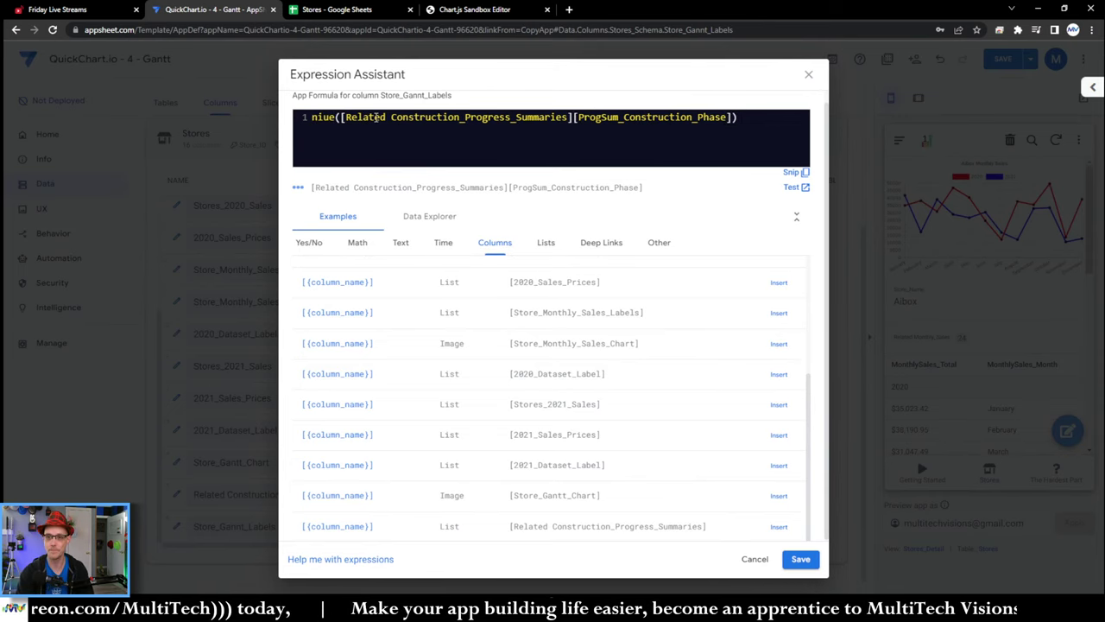
pyautogui.write('uni')
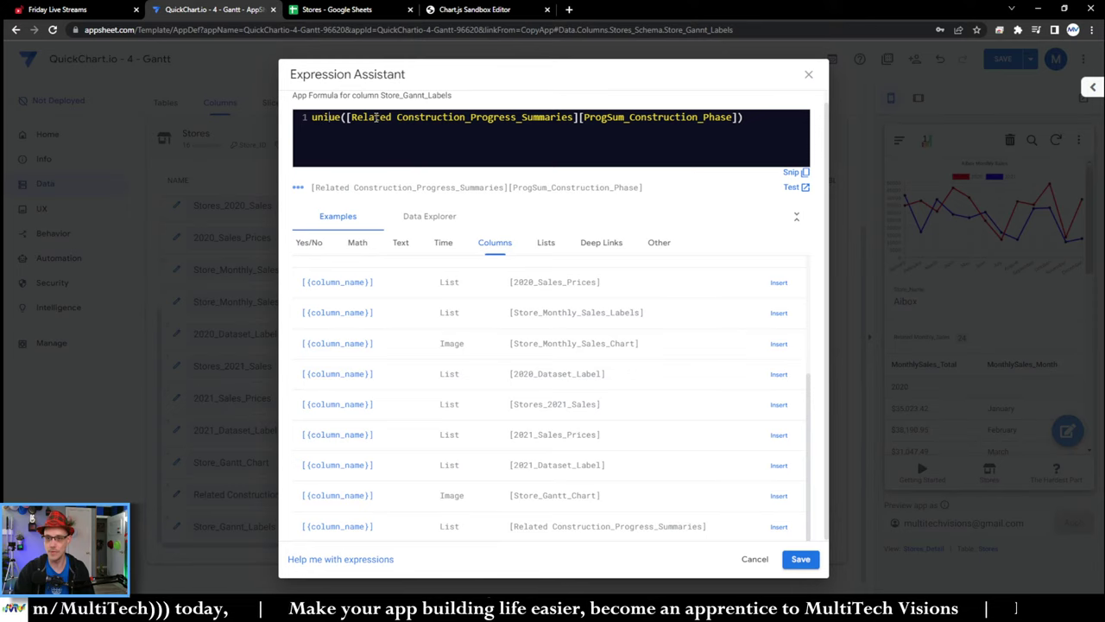
pyautogui.write('q')
pyautogui.press('End')
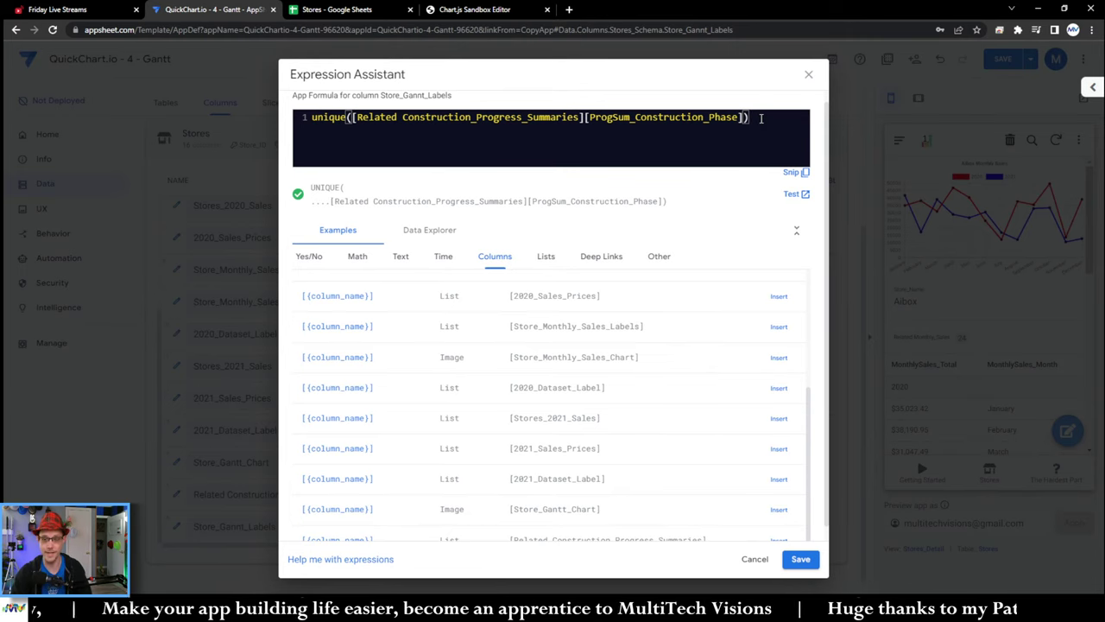
# Wrap the unique() expression in a Sort() function
pyautogui.press('Home')
pyautogui.write('Sort(')
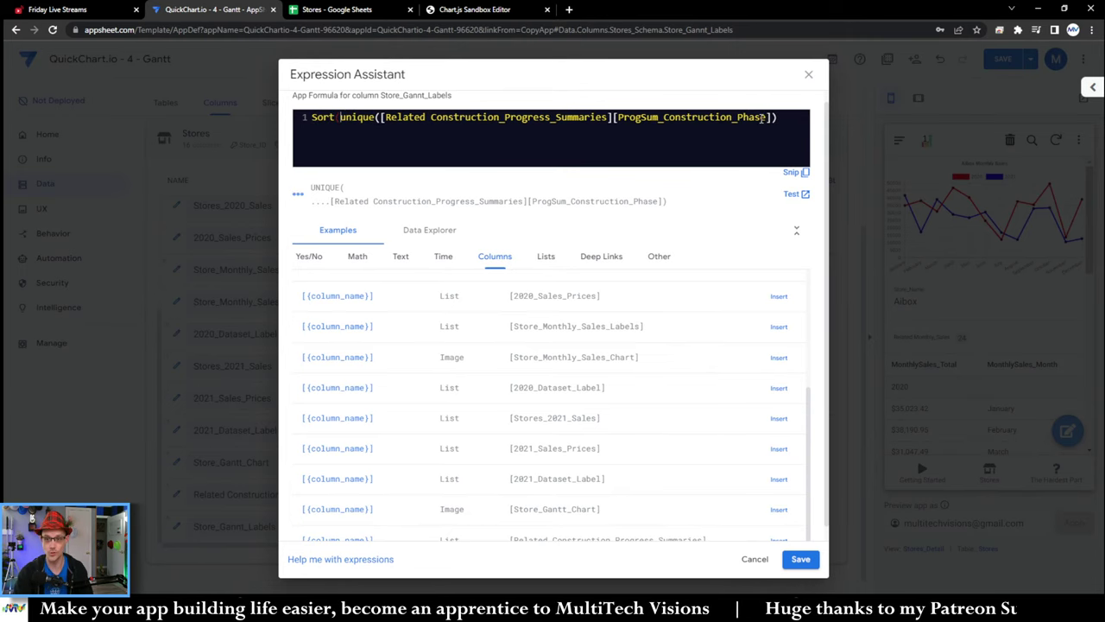